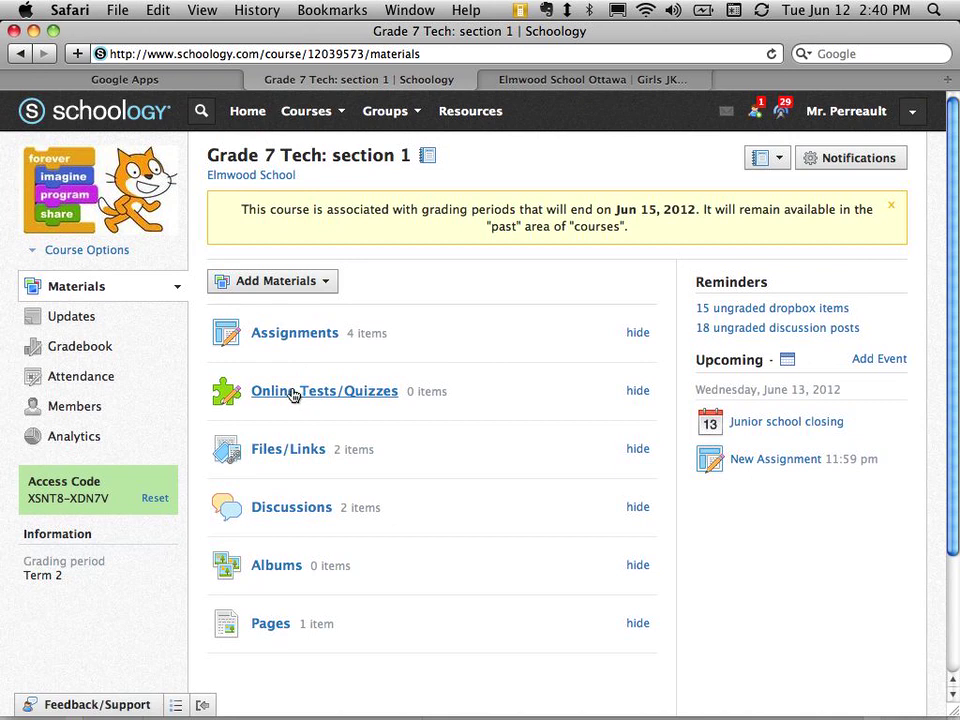
Step: Open the empty Online Tests/Quizzes page of the Grade 7 Tech: section 1 course
click(292, 394)
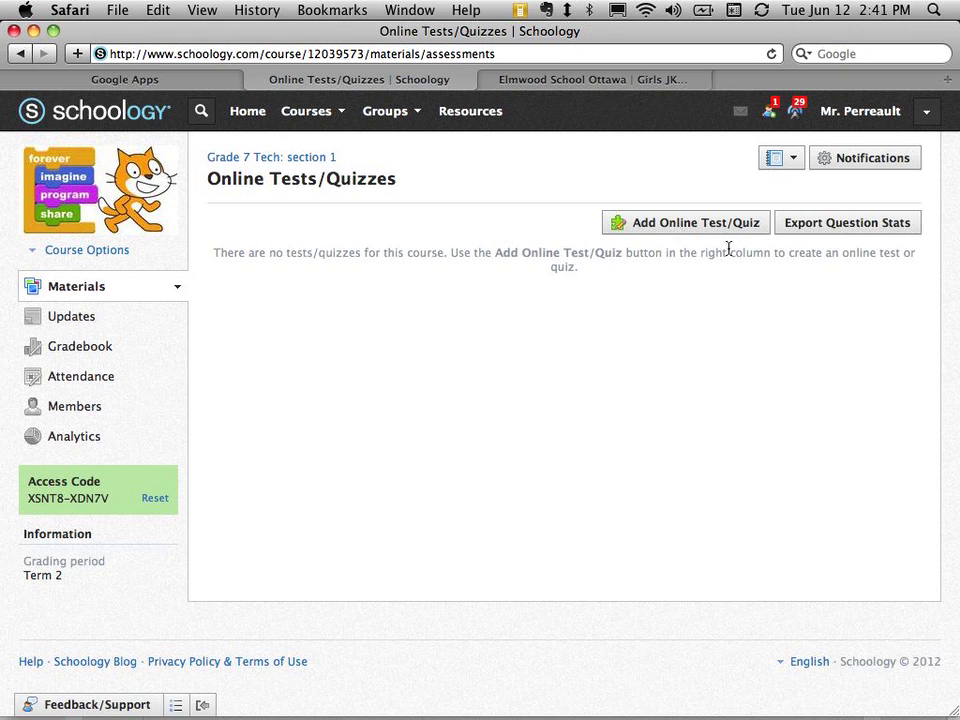
Step: Start a new quiz named 'New Quiz' with 100 max points
click(703, 224)
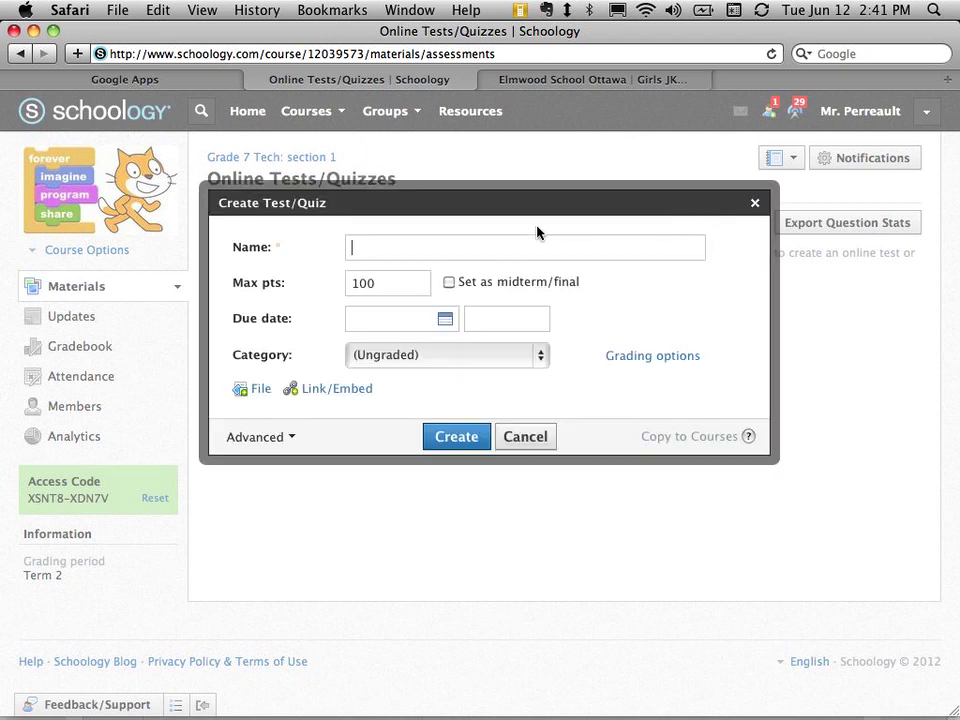
text(Test Qu)
key(BackSpace)
key(BackSpace)
key(BackSpace)
key(BackSpace)
key(BackSpace)
text(New Quiz)
double_click(388, 285)
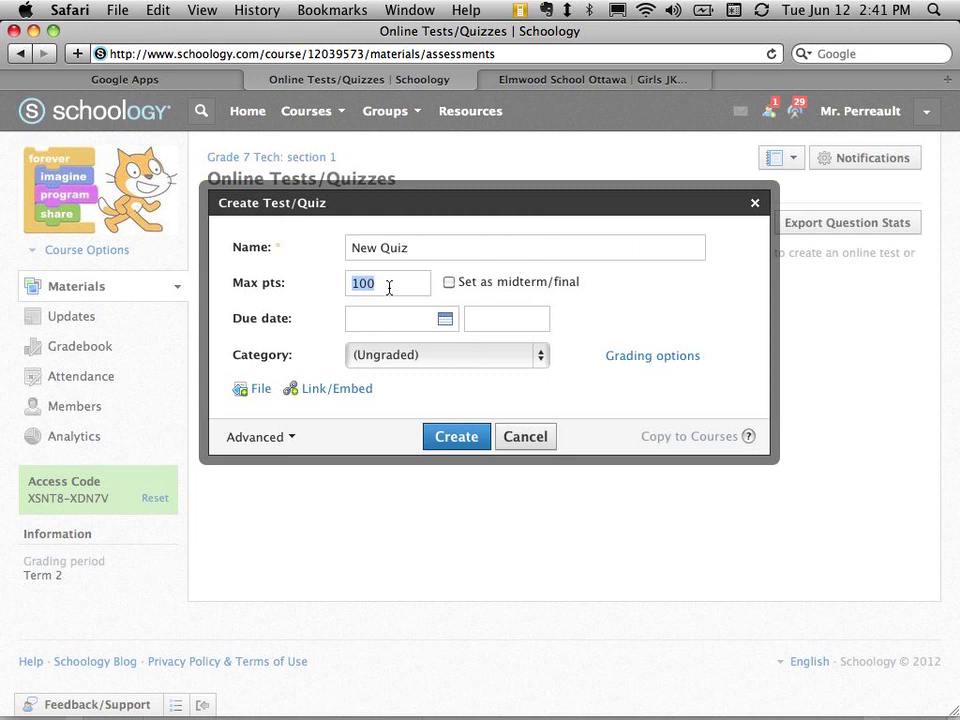
mouse_move(505, 273)
Step: Set the quiz due date to 6/12/12 and check the grade category list
click(445, 318)
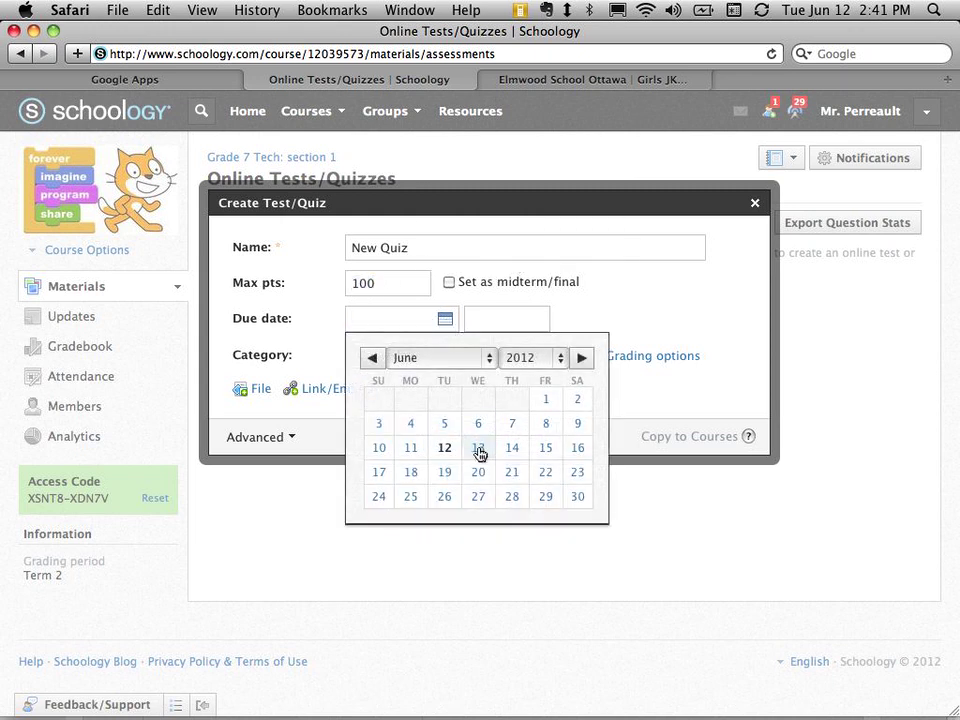
click(512, 448)
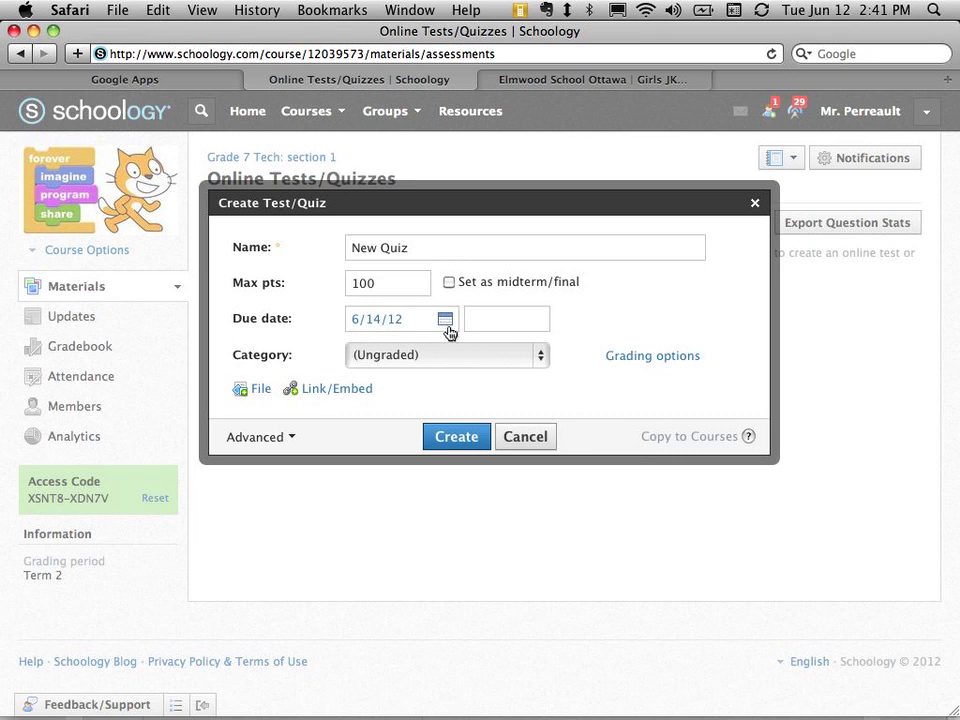
click(446, 320)
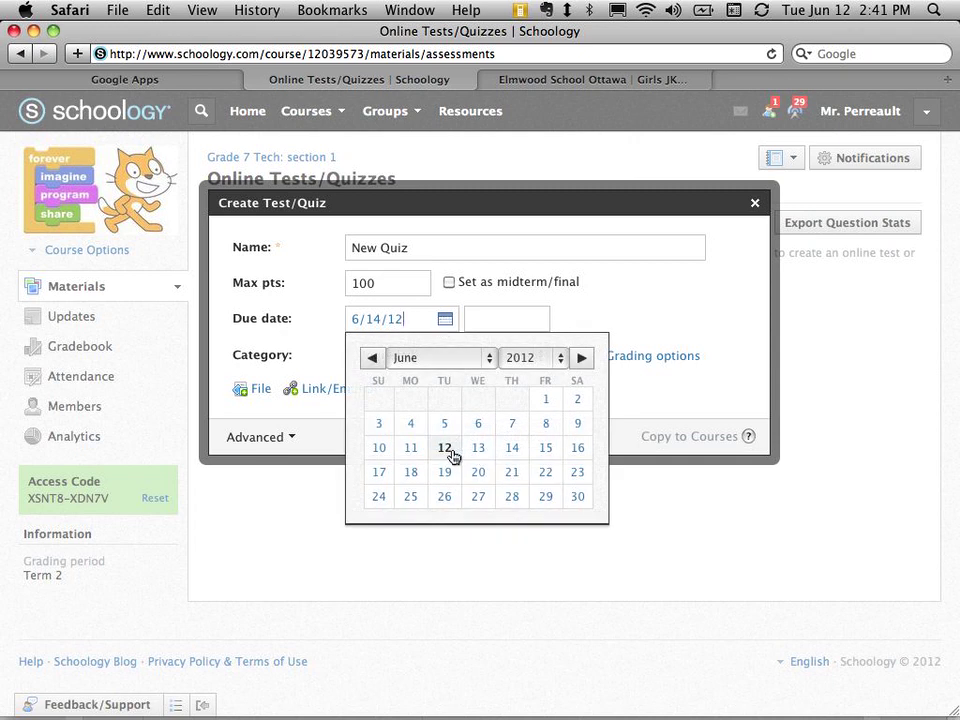
click(446, 449)
click(511, 319)
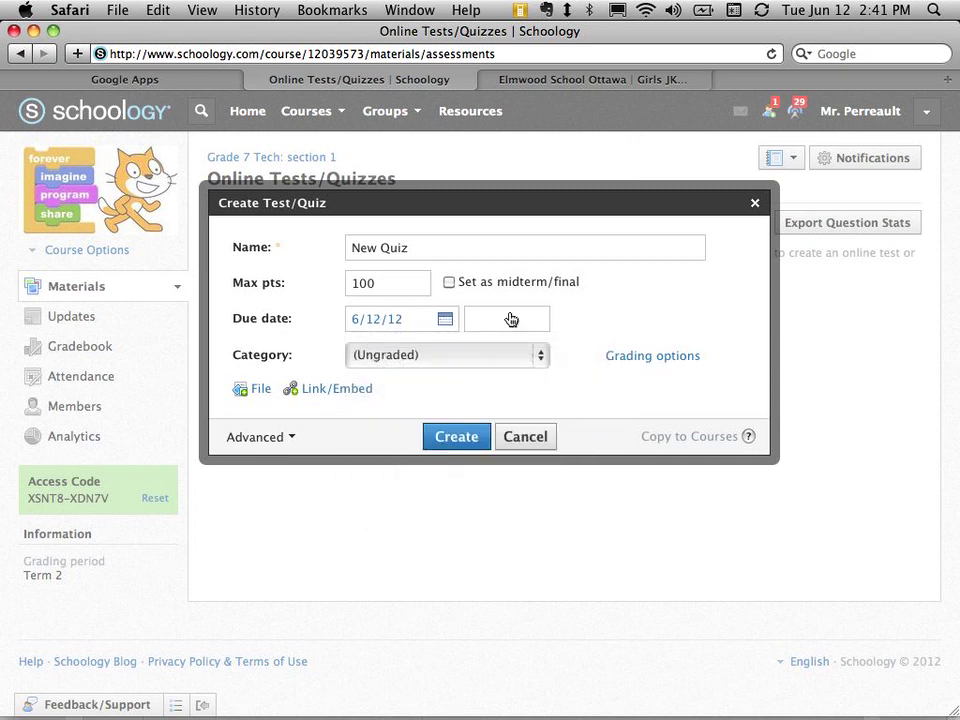
click(498, 356)
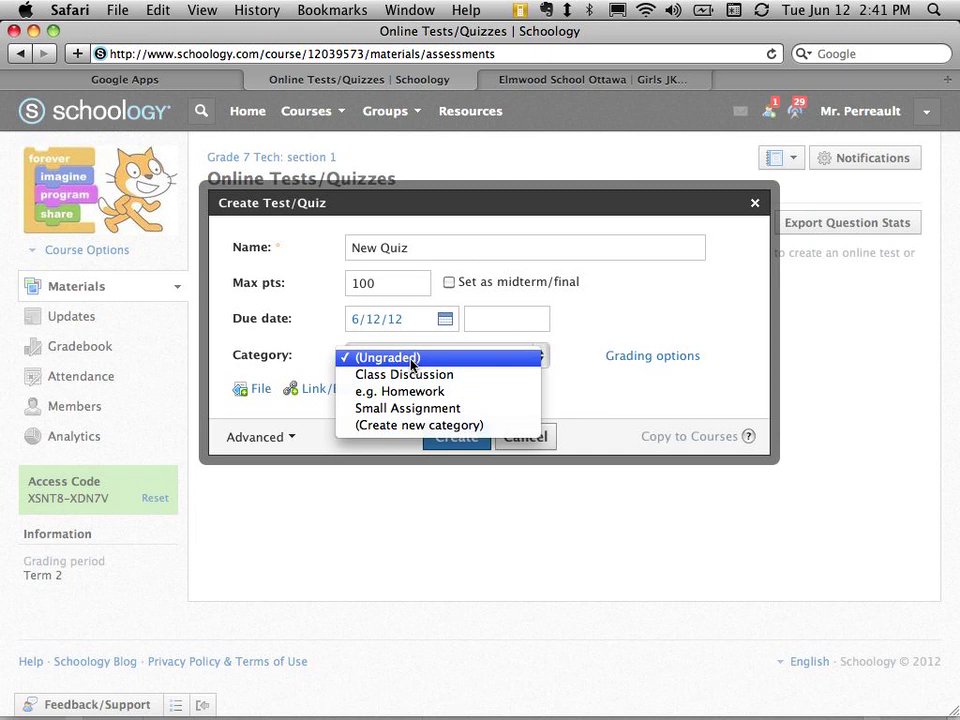
Step: Show the grading options, keeping period Term 2 and the Numeric scale
click(592, 352)
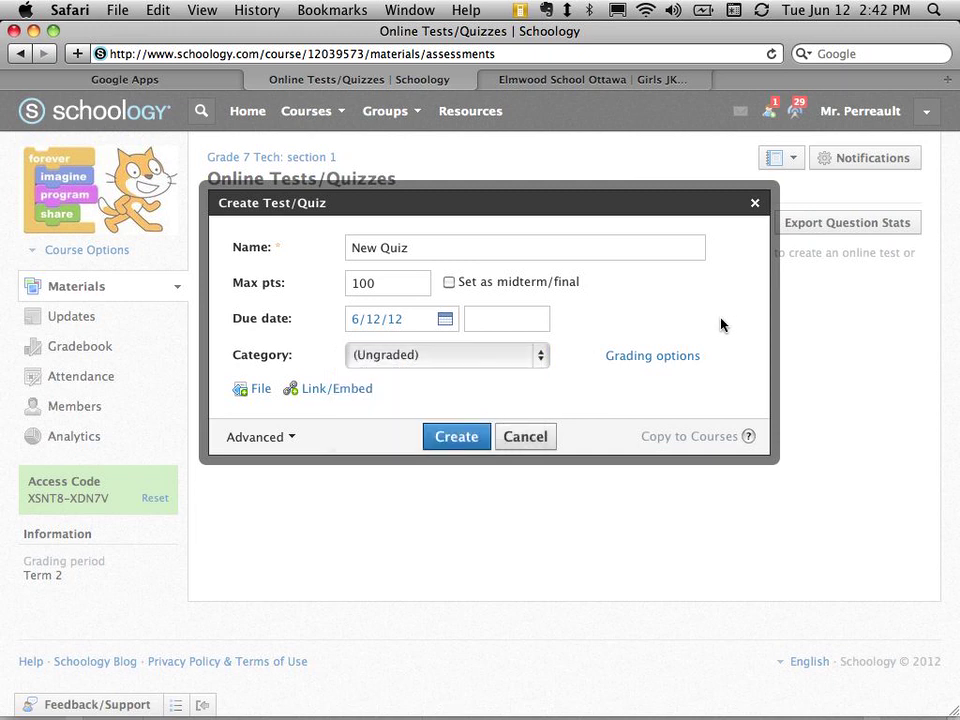
click(652, 356)
click(451, 365)
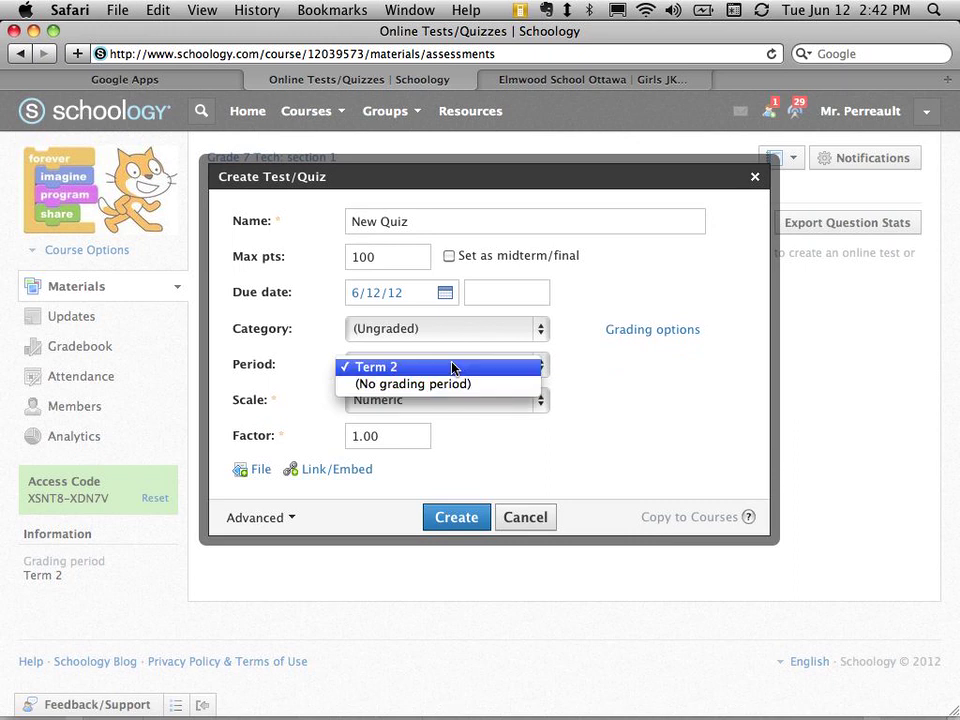
click(451, 367)
click(430, 400)
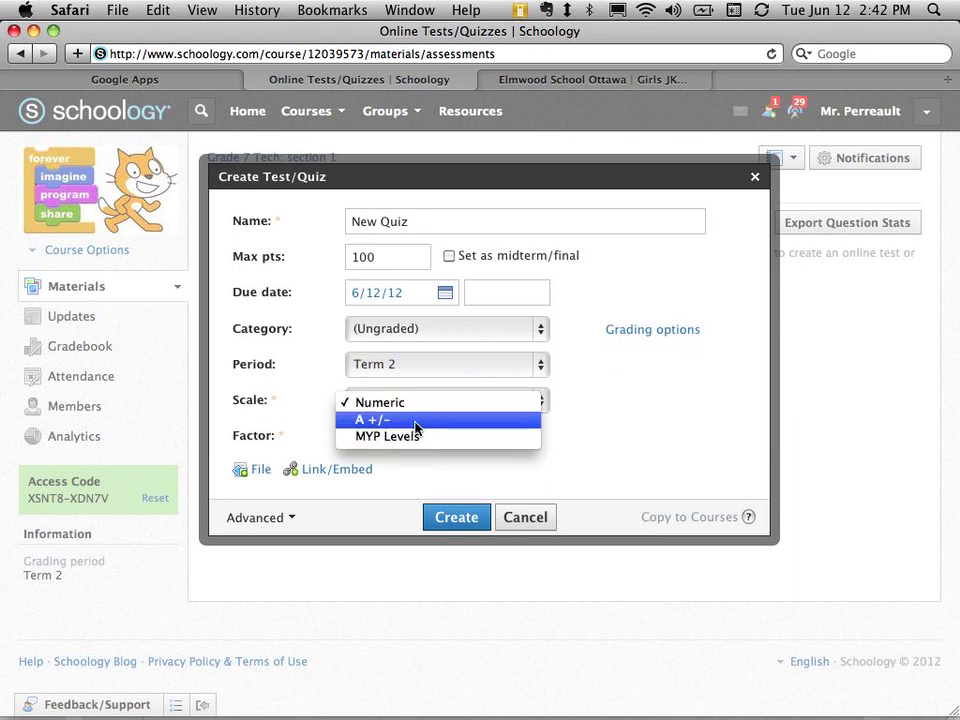
click(413, 424)
click(413, 400)
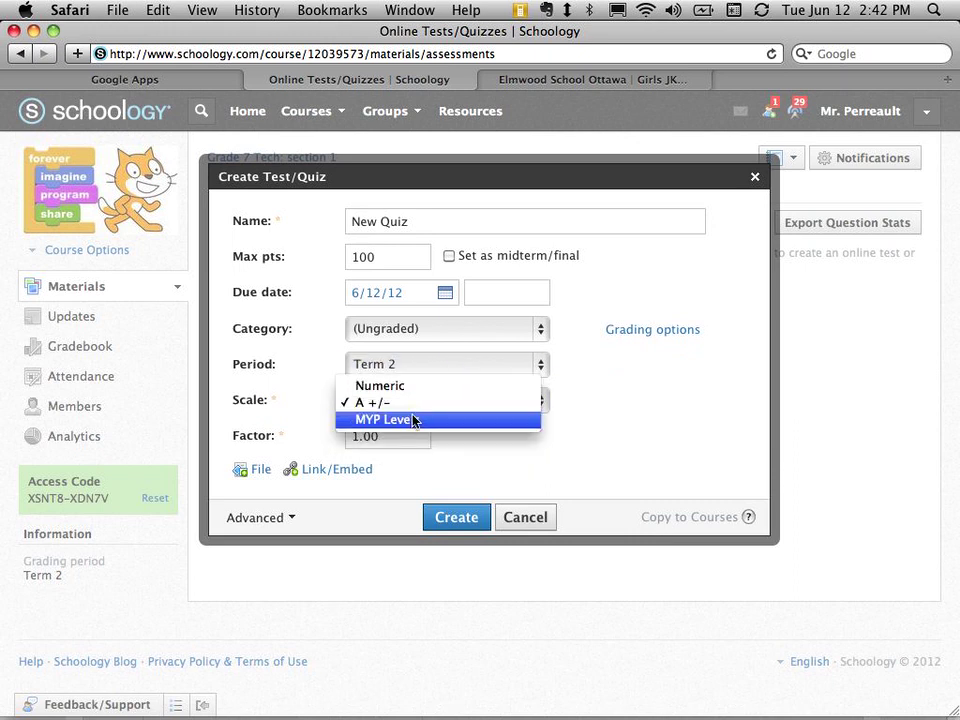
click(411, 422)
click(411, 400)
click(401, 369)
Step: Put the quiz in the e.g. Homework category with a grading factor of 3.00
click(355, 435)
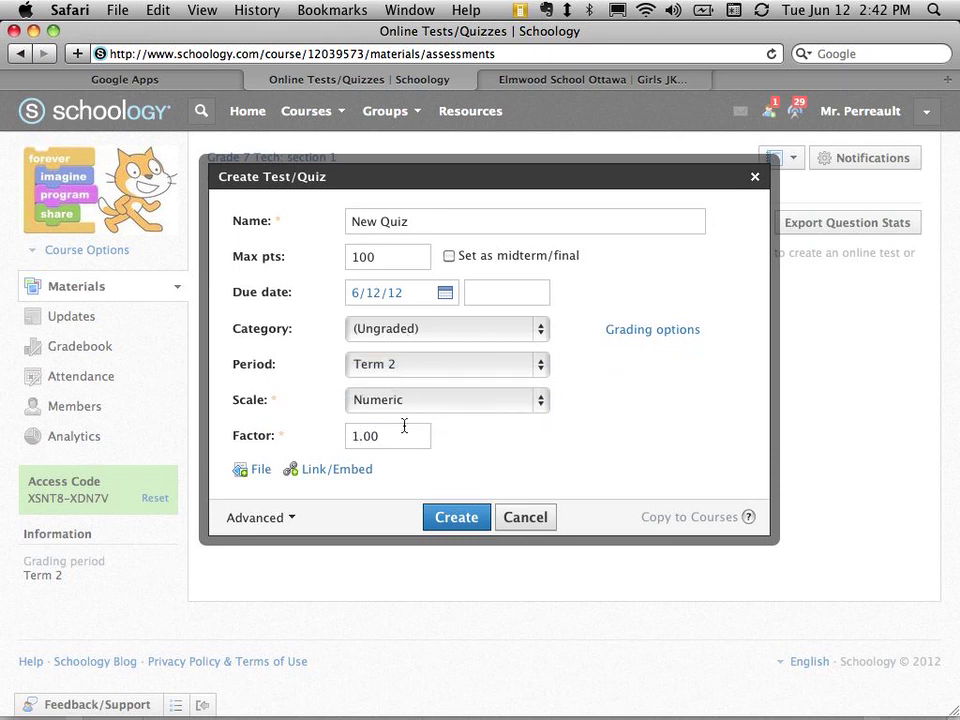
click(411, 328)
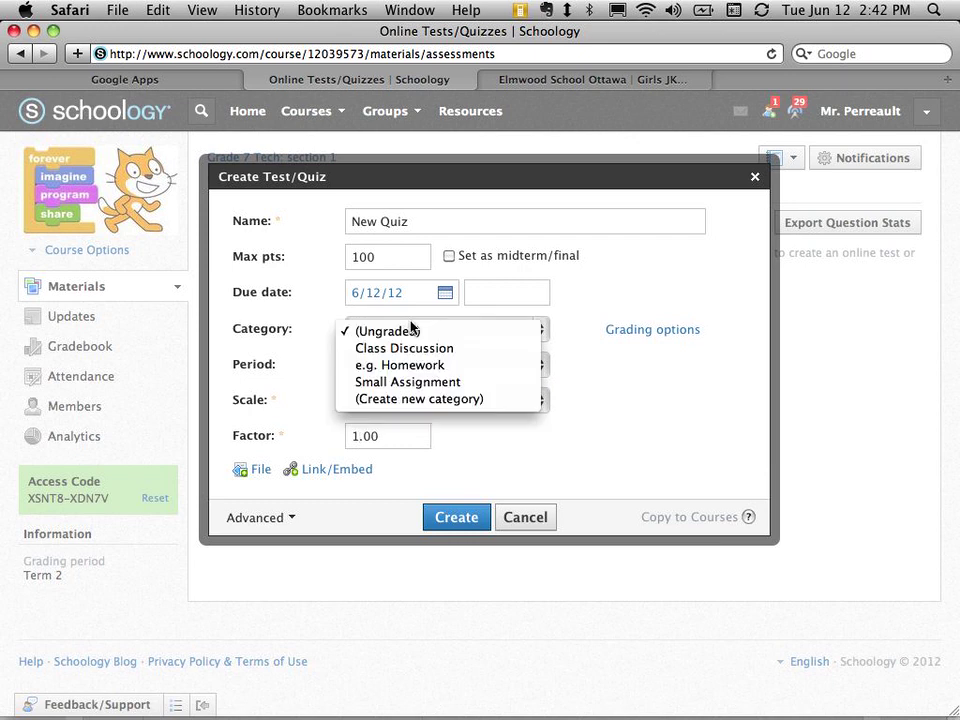
click(405, 365)
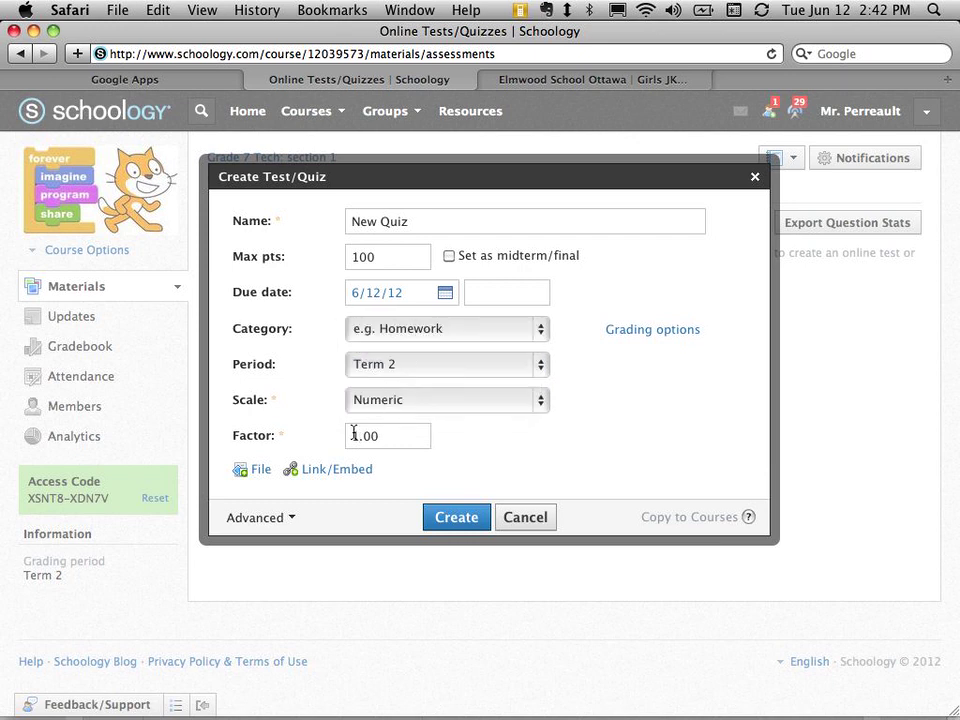
drag(352, 435, 358, 435)
text(3)
Step: Attach the photo DSC_6927.jpg to the quiz
click(260, 472)
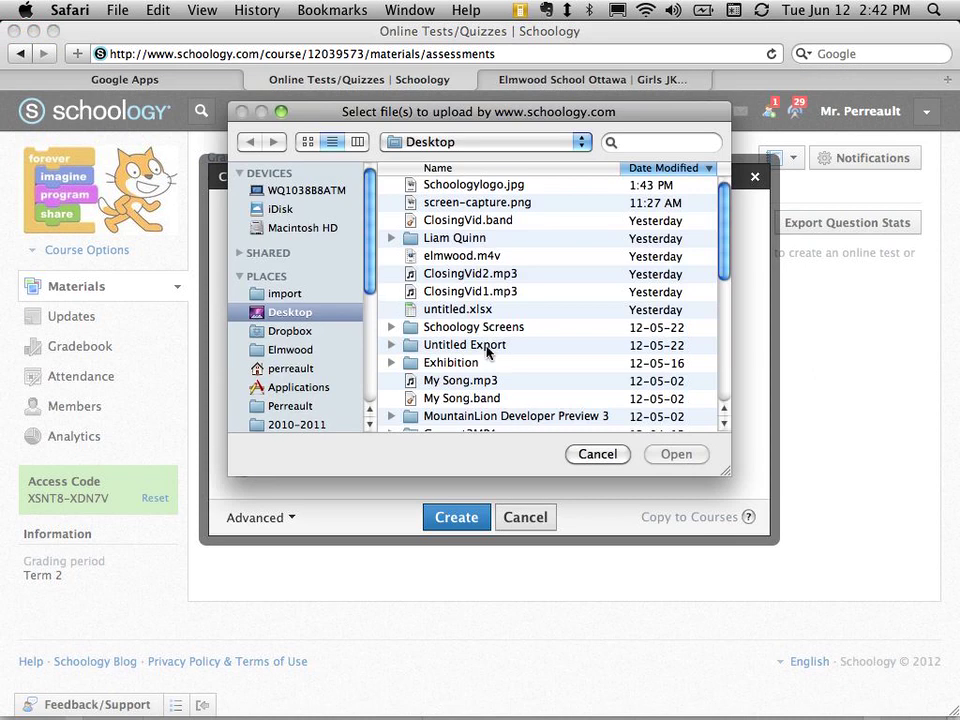
scroll(490, 345, down, 10)
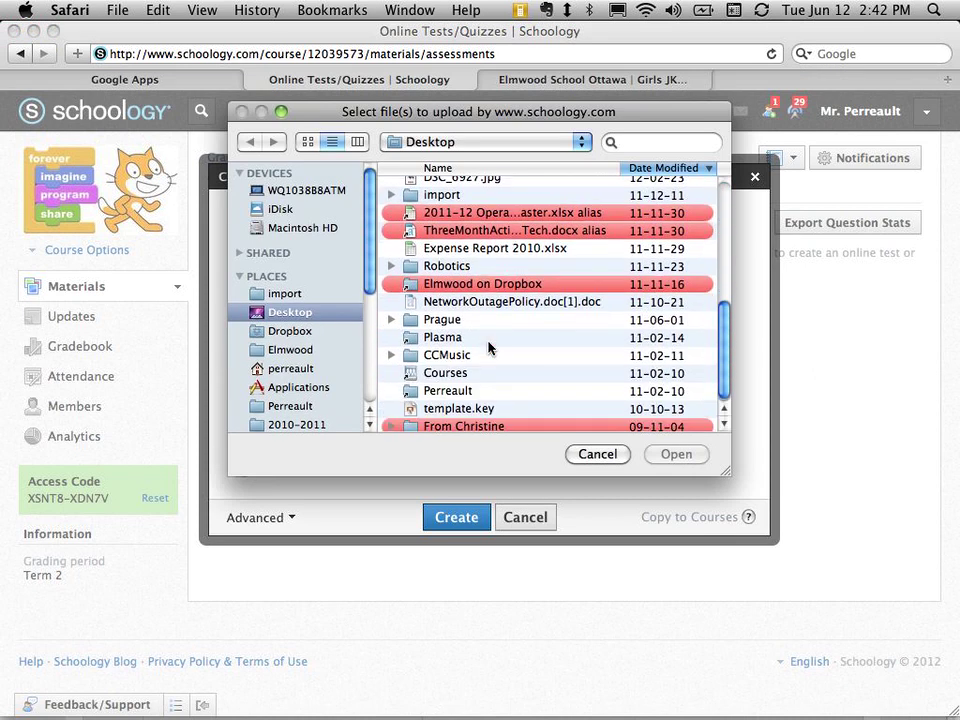
scroll(490, 347, up, 5)
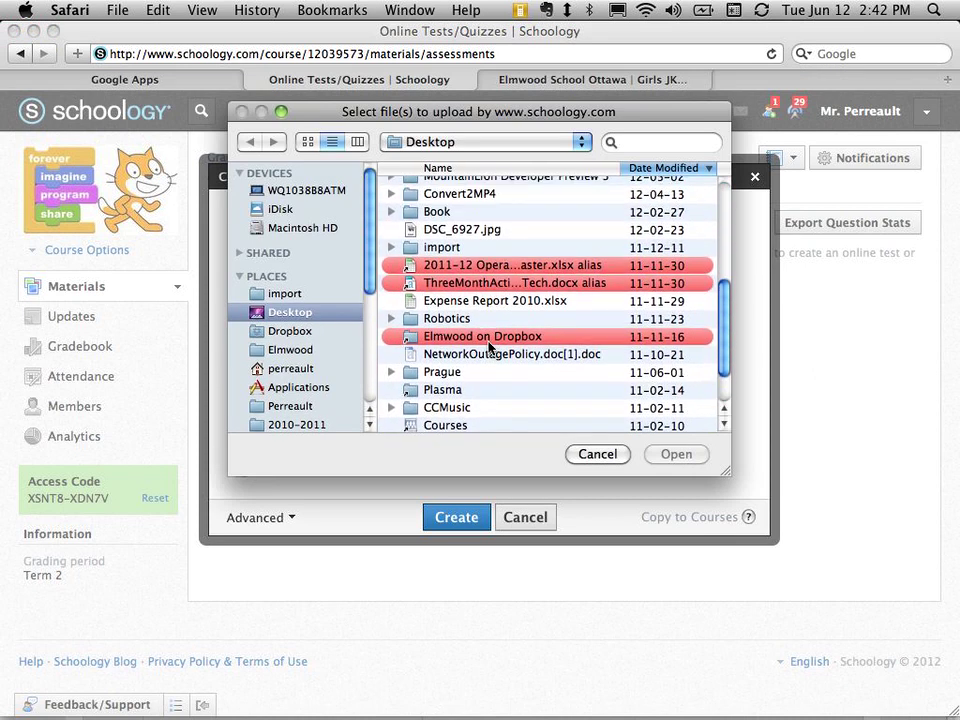
click(476, 298)
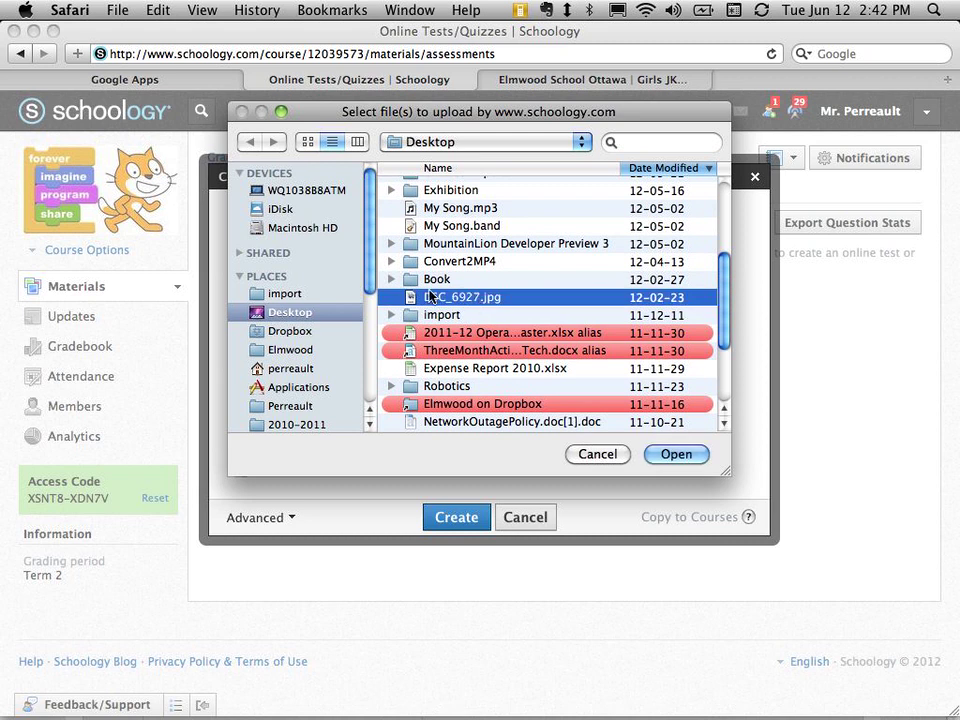
click(673, 454)
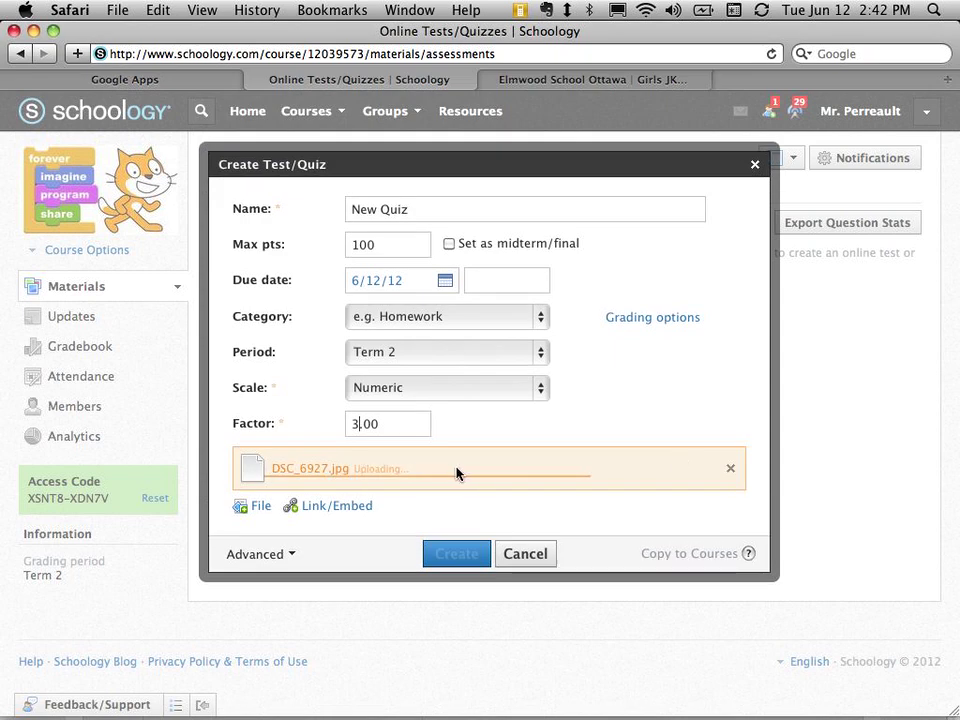
click(328, 512)
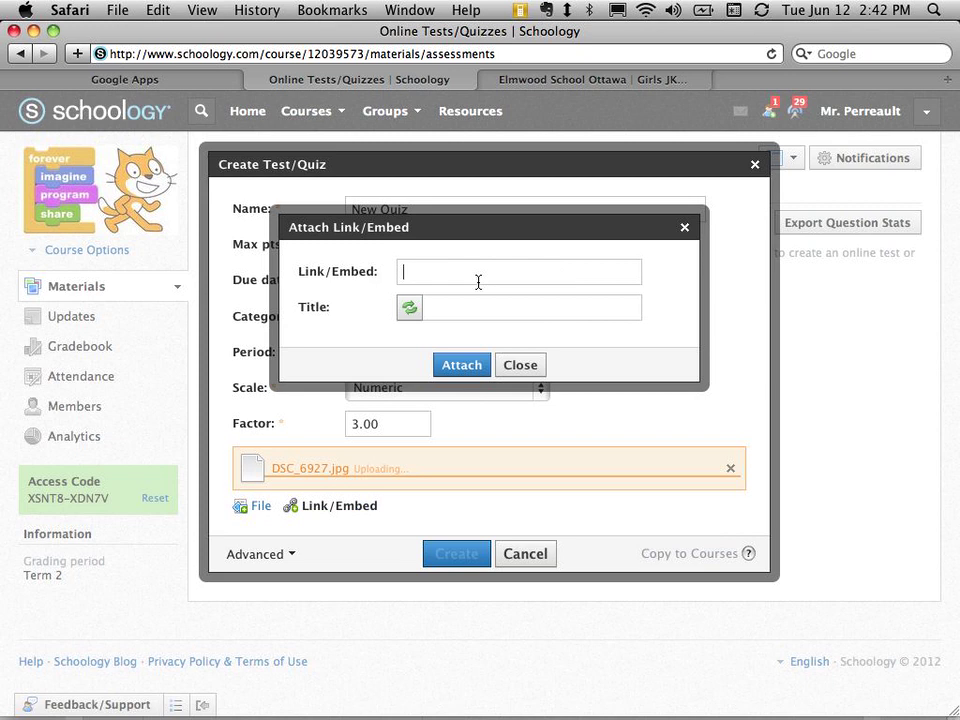
text(http:.)
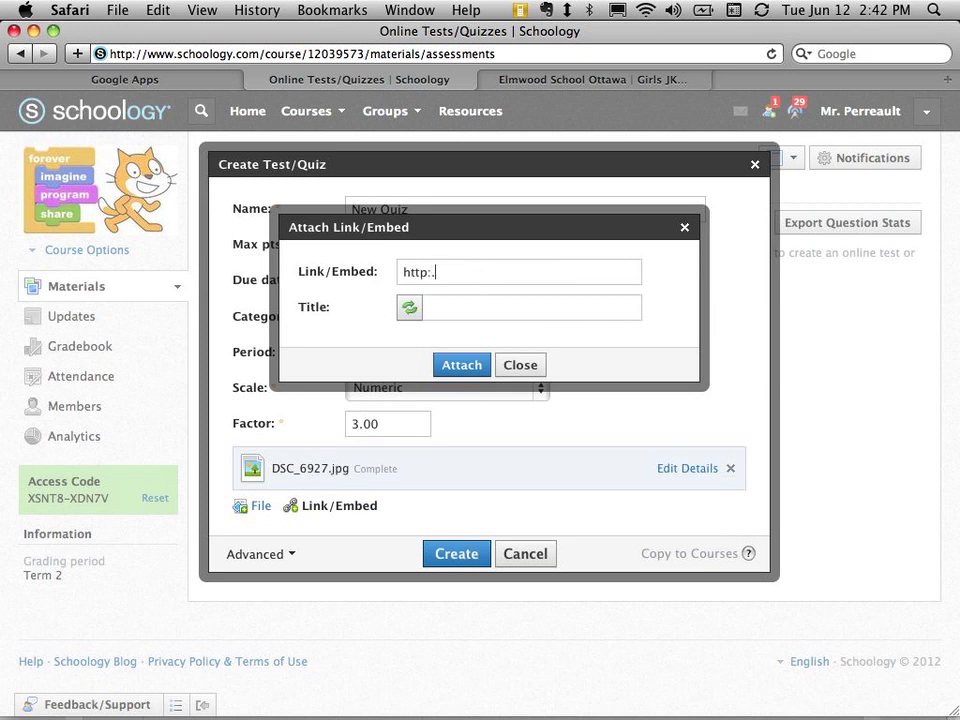
key(BackSpace)
key(BackSpace)
text(://www.google.ca)
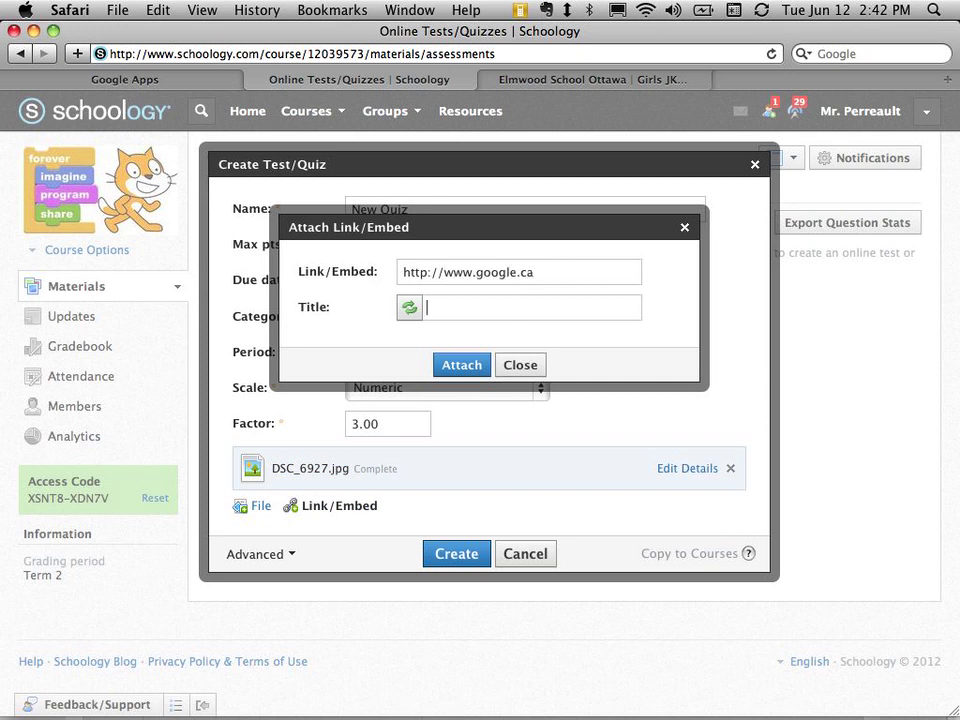
text(Article)
click(465, 363)
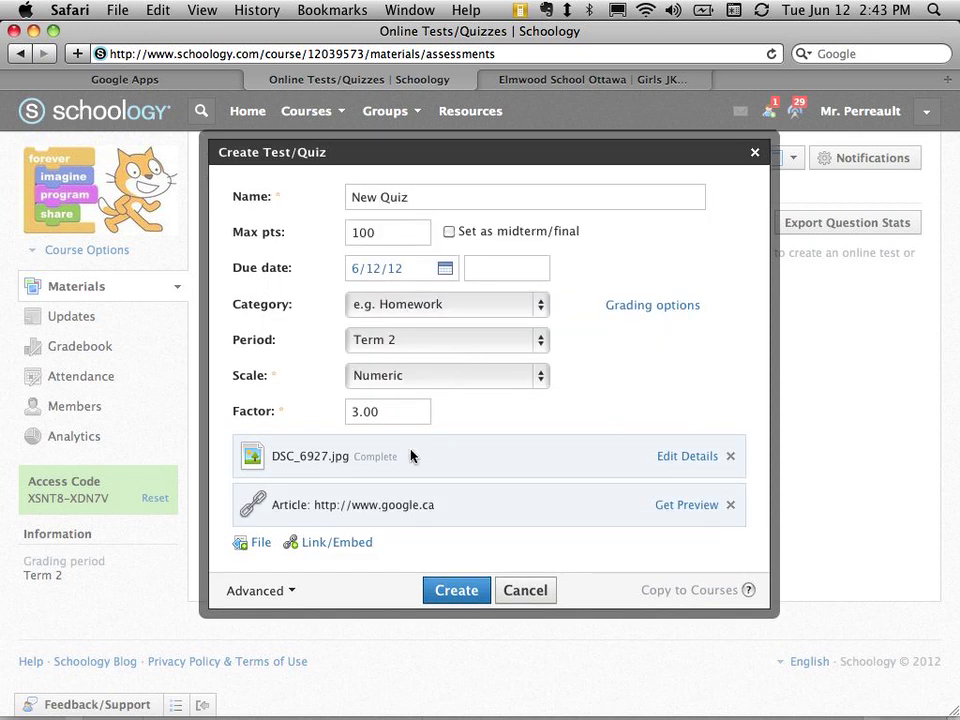
click(459, 596)
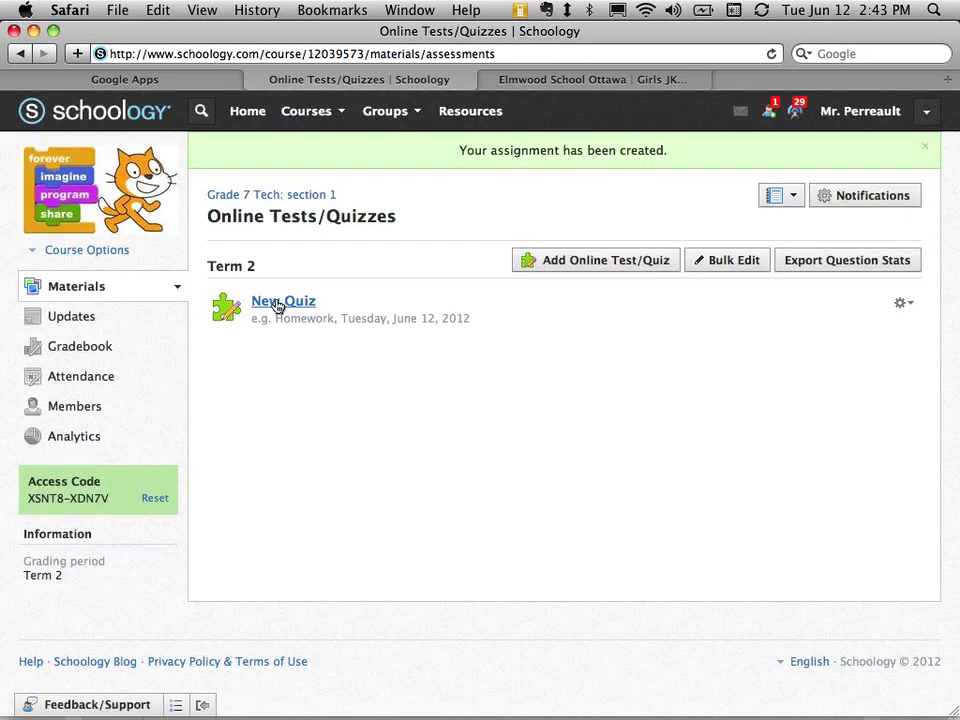
Step: Open New Quiz and begin adding a True/False question
click(279, 305)
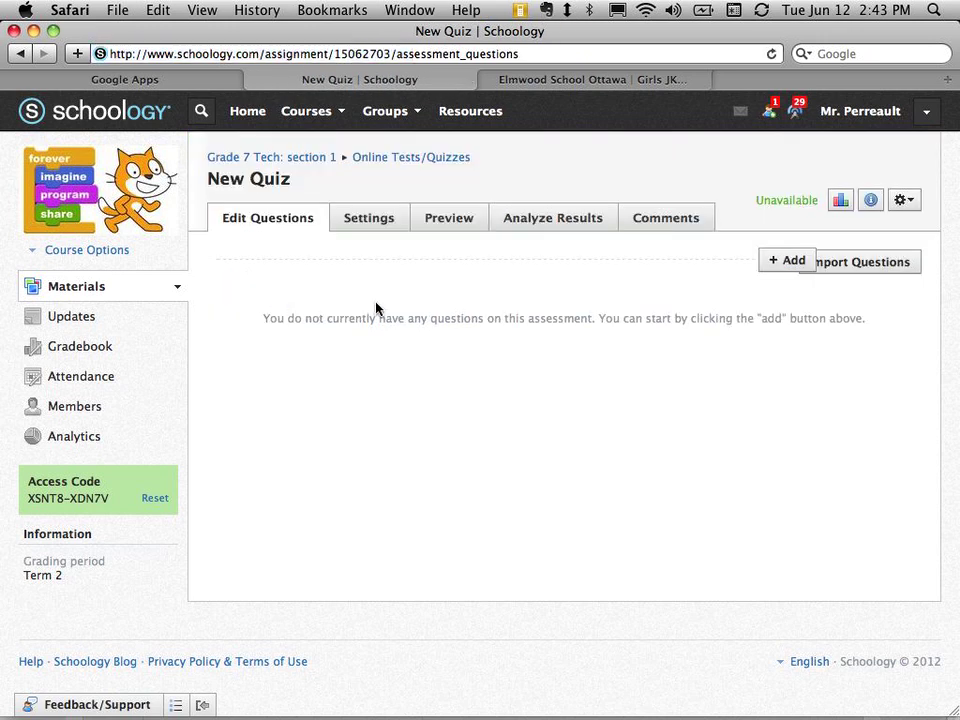
click(783, 261)
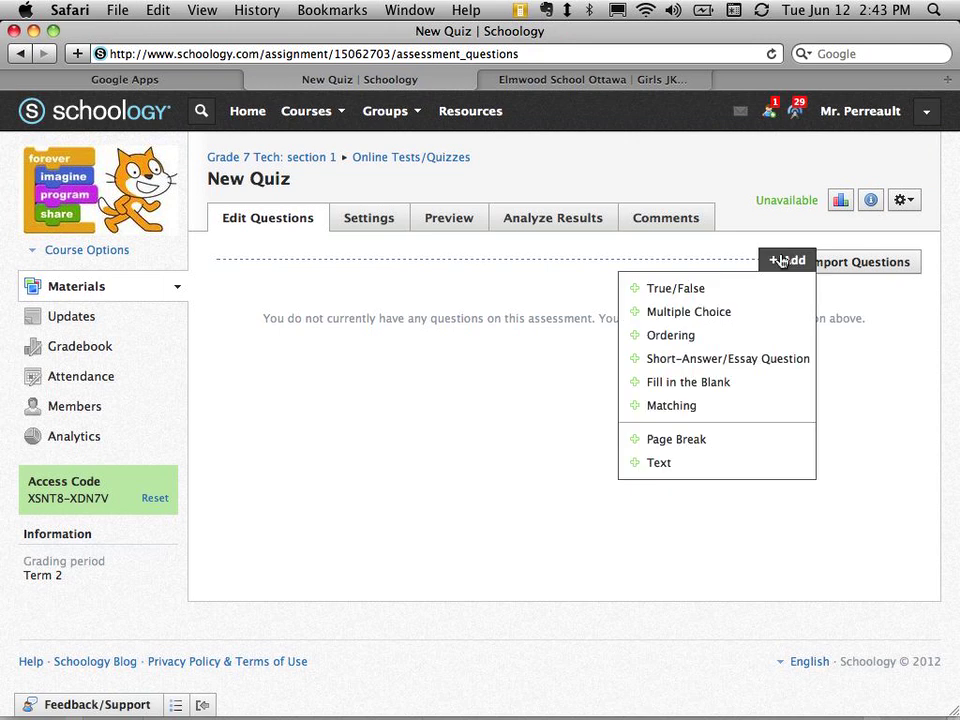
click(682, 294)
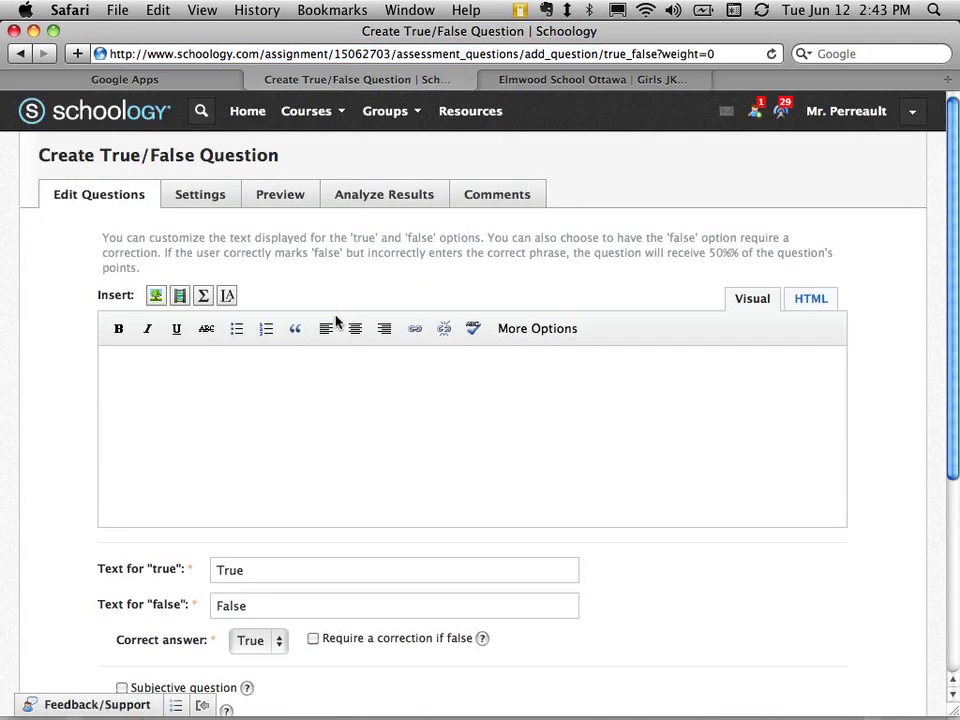
Step: Enter the question 'You are taking a quiz.' with True as the correct answer
click(172, 361)
text(You are )
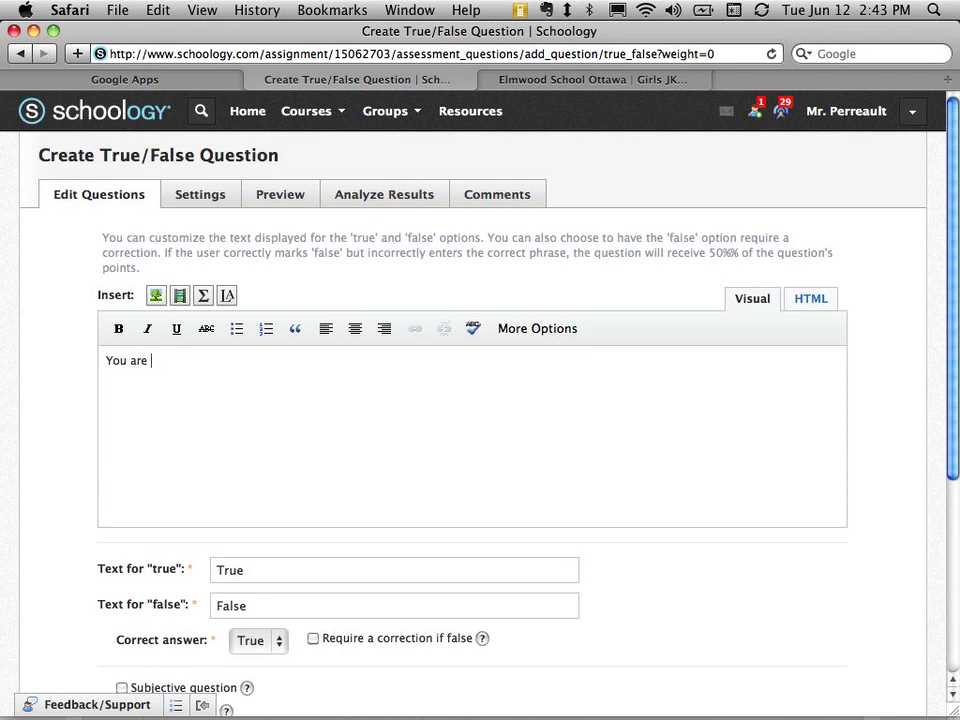
text(taking a quiz.)
click(254, 644)
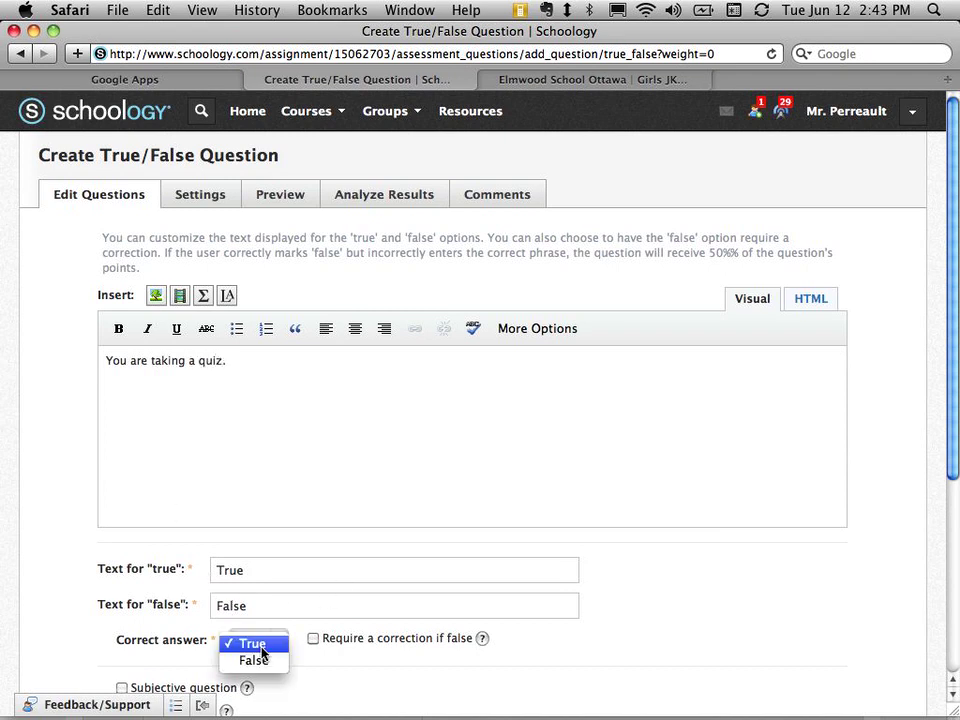
click(261, 646)
Step: Leave the correction requirement and time limit switched off
scroll(262, 652, down, 5)
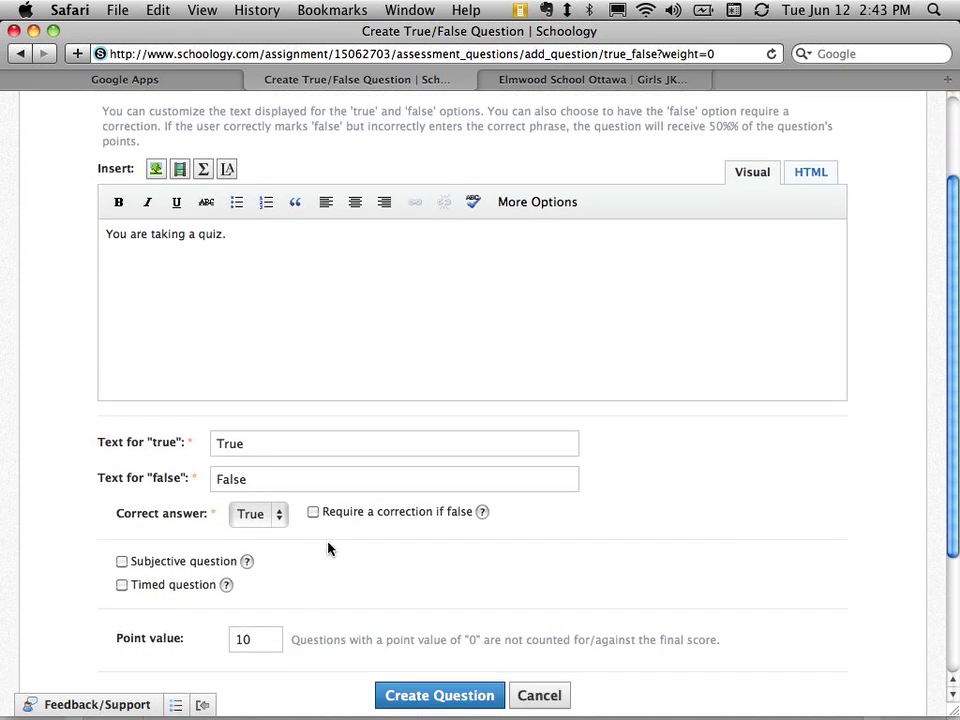
click(313, 386)
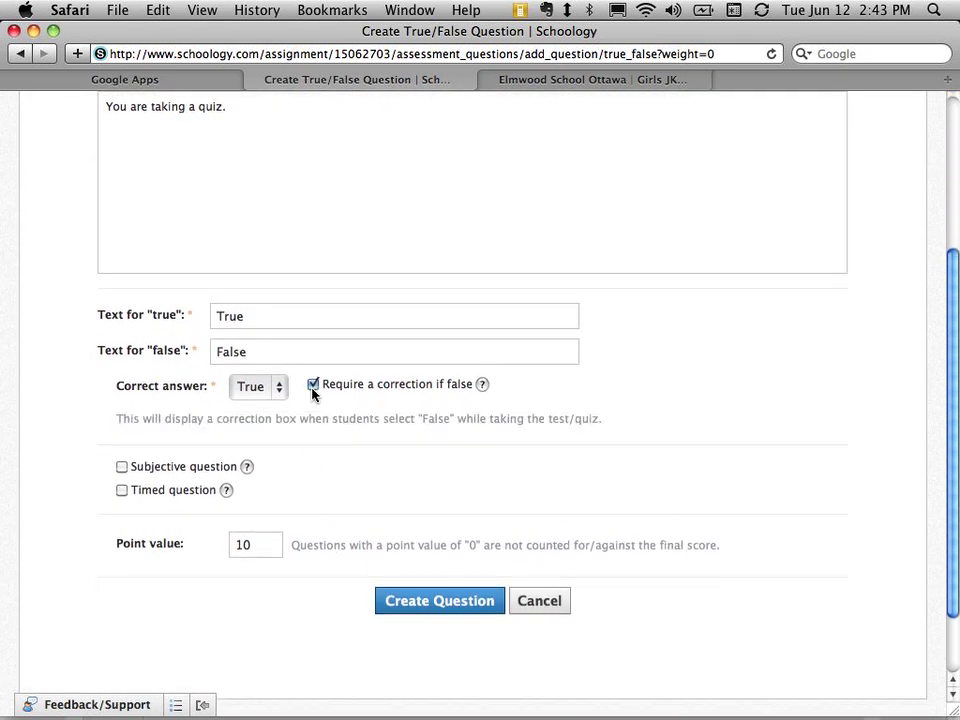
click(313, 387)
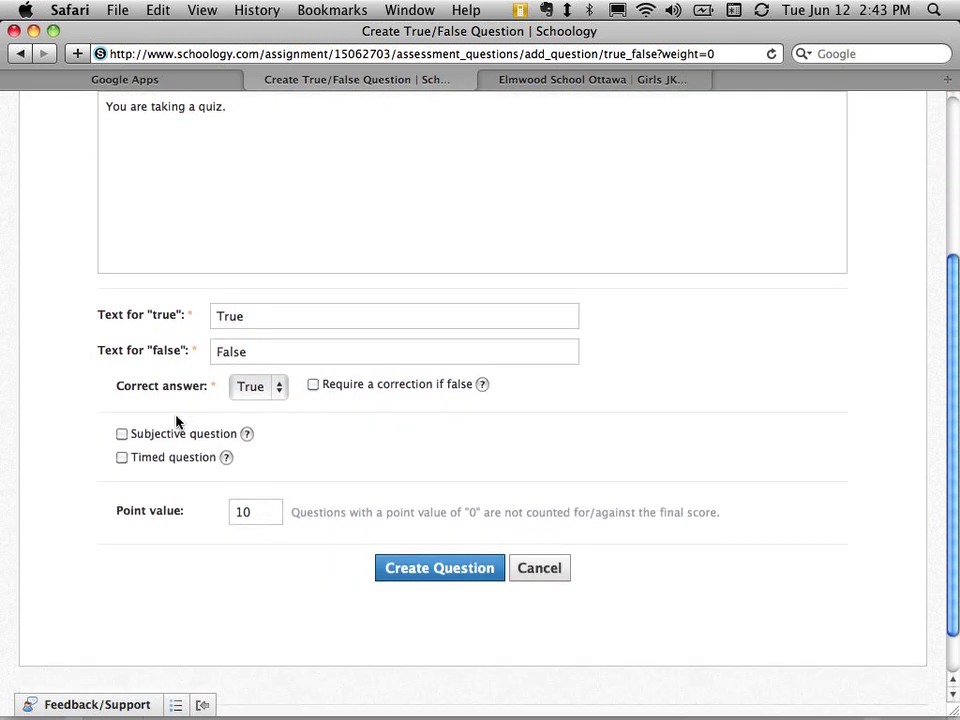
click(312, 386)
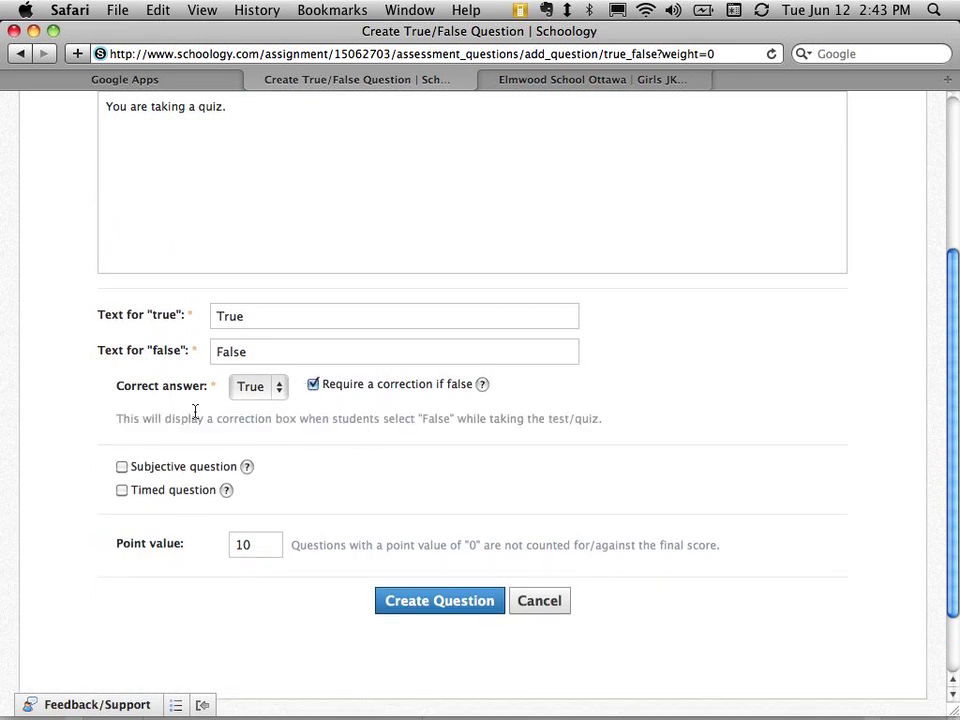
click(313, 386)
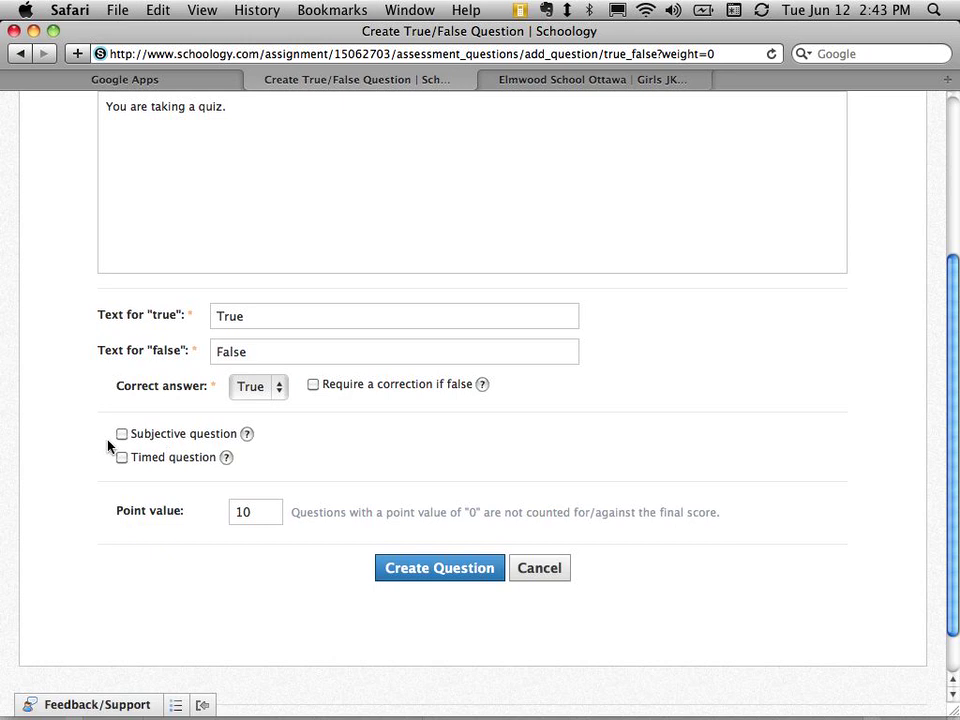
scroll(58, 424, down, 2)
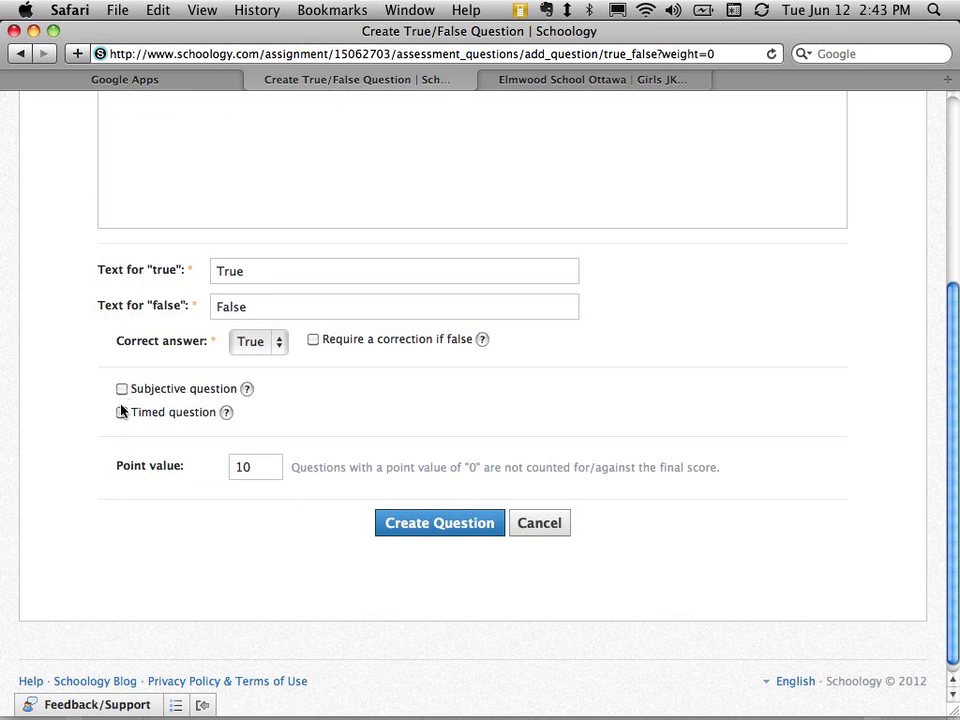
click(121, 412)
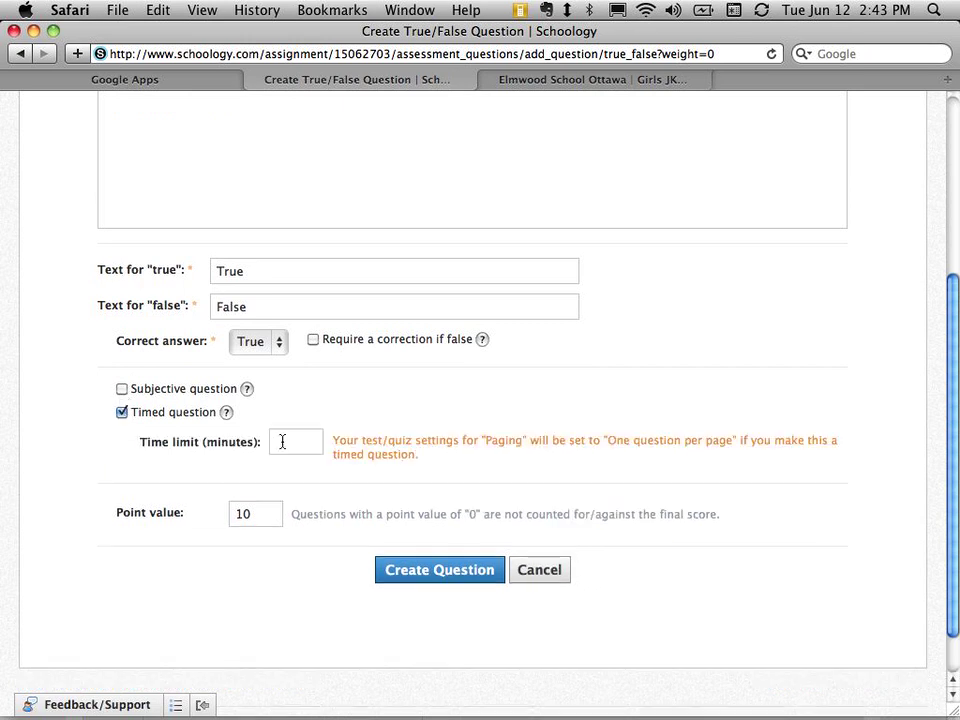
text(2)
drag(283, 447, 260, 447)
click(121, 413)
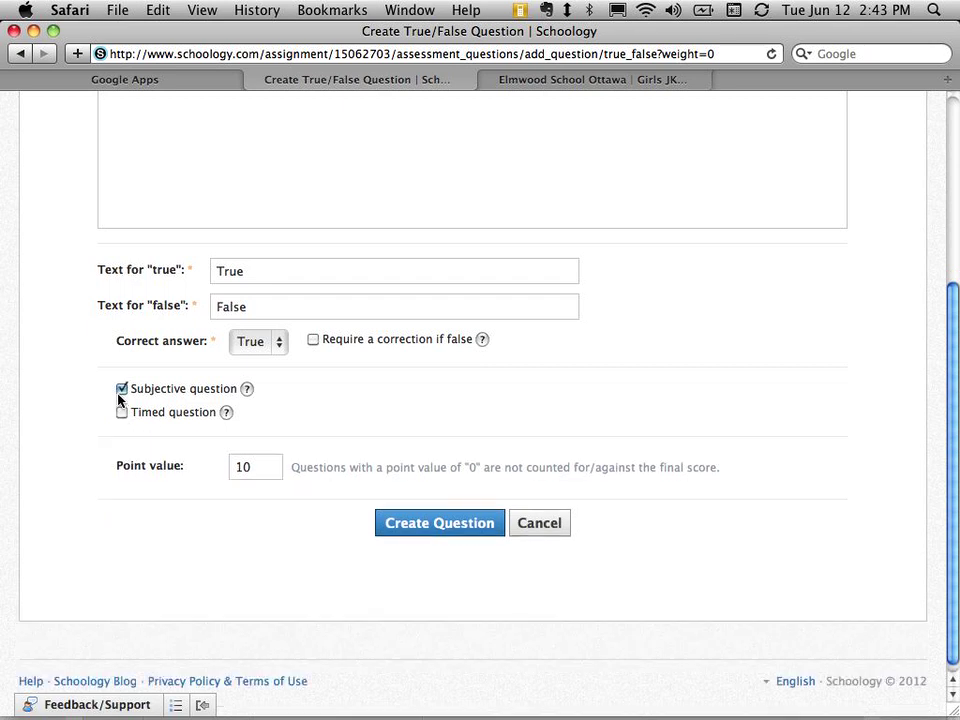
Step: Make the question no longer subjective, keeping its 10-point value
scroll(118, 398, up, 5)
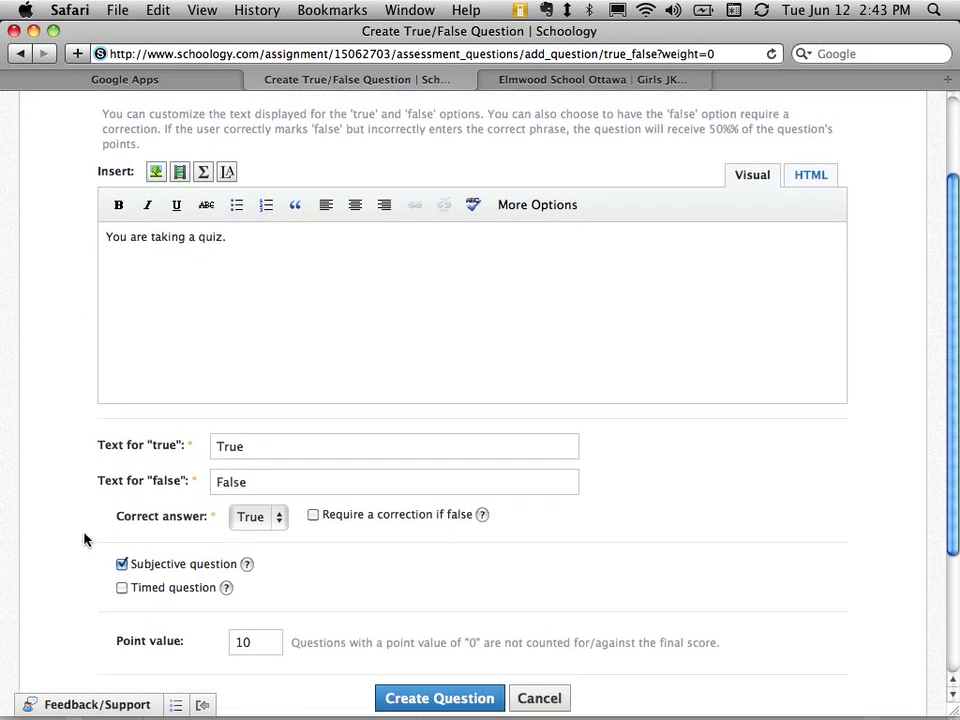
scroll(84, 540, down, 1)
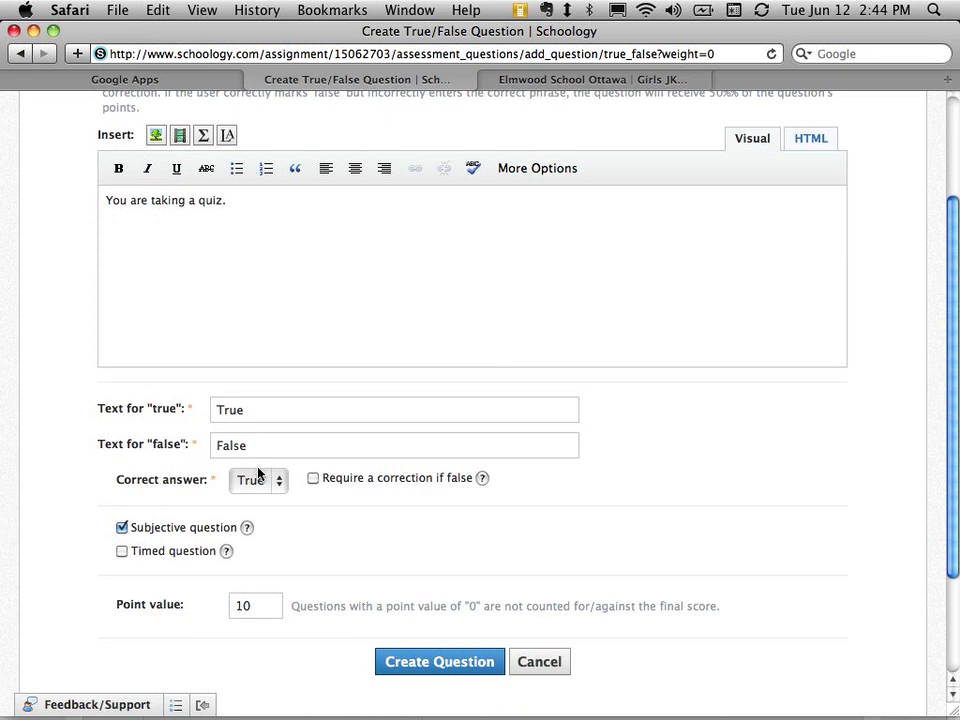
click(122, 527)
scroll(321, 514, down, 1)
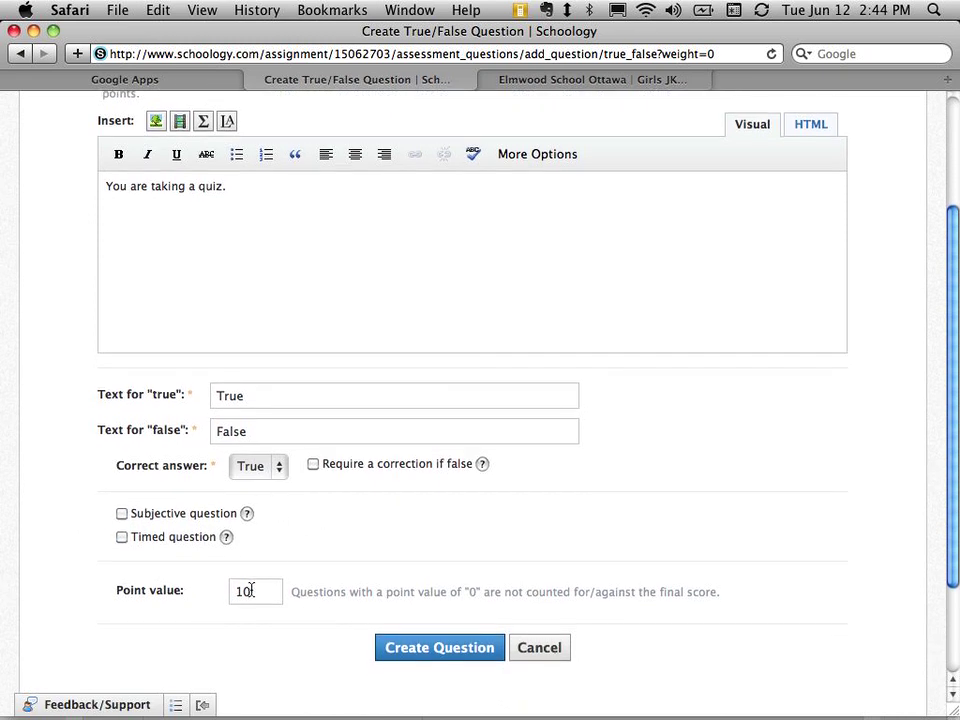
scroll(256, 595, up, 5)
scroll(259, 595, down, 3)
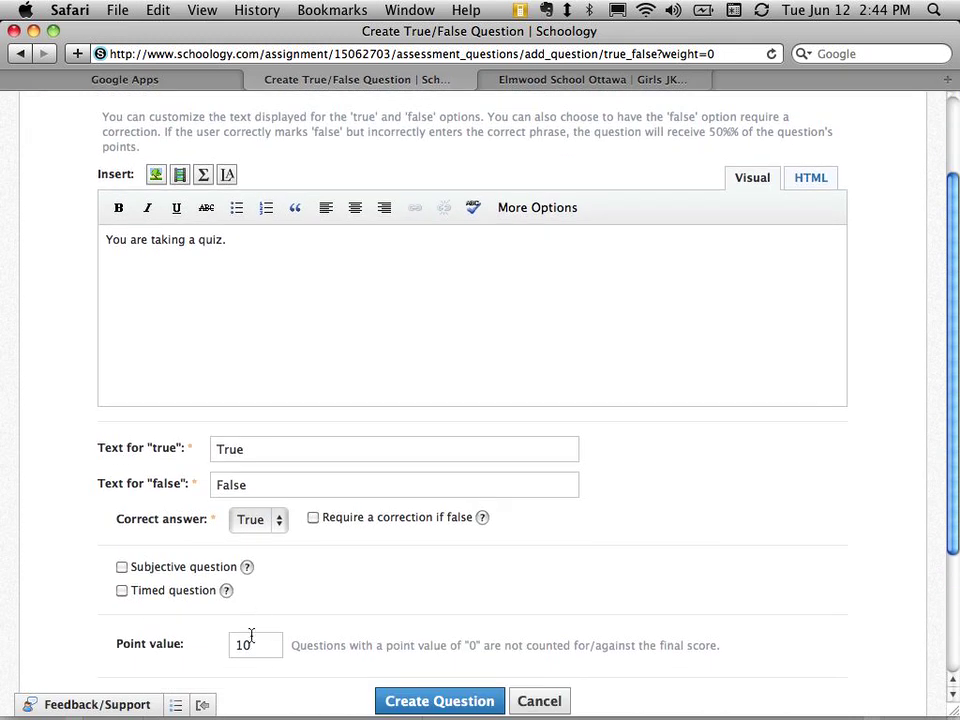
Step: Save the true/false question and start a new Multiple Choice question
click(441, 704)
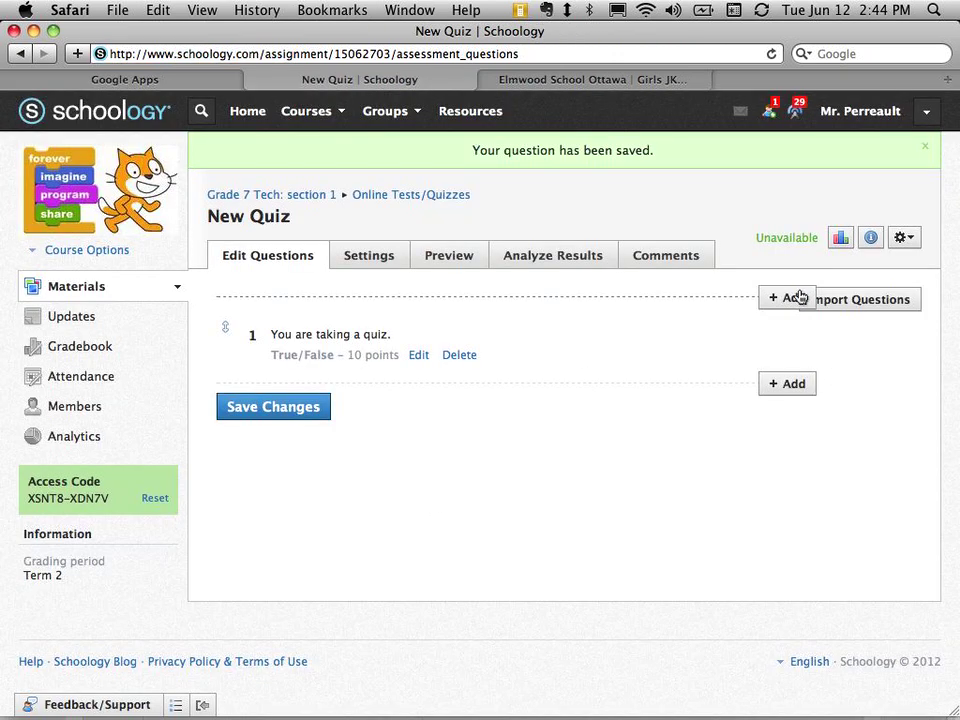
click(794, 384)
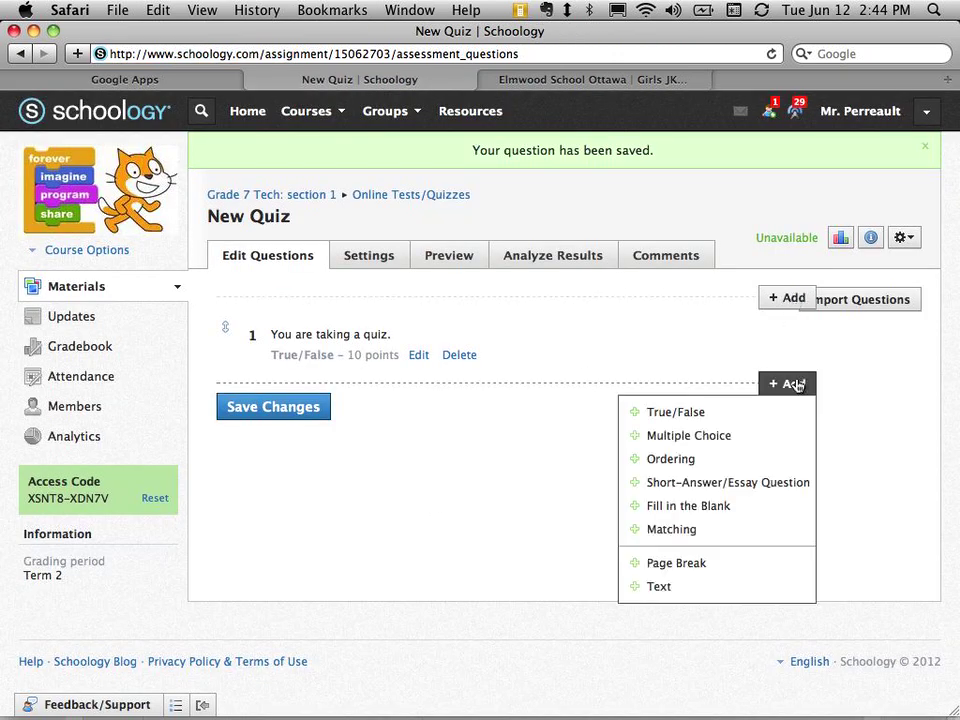
click(726, 436)
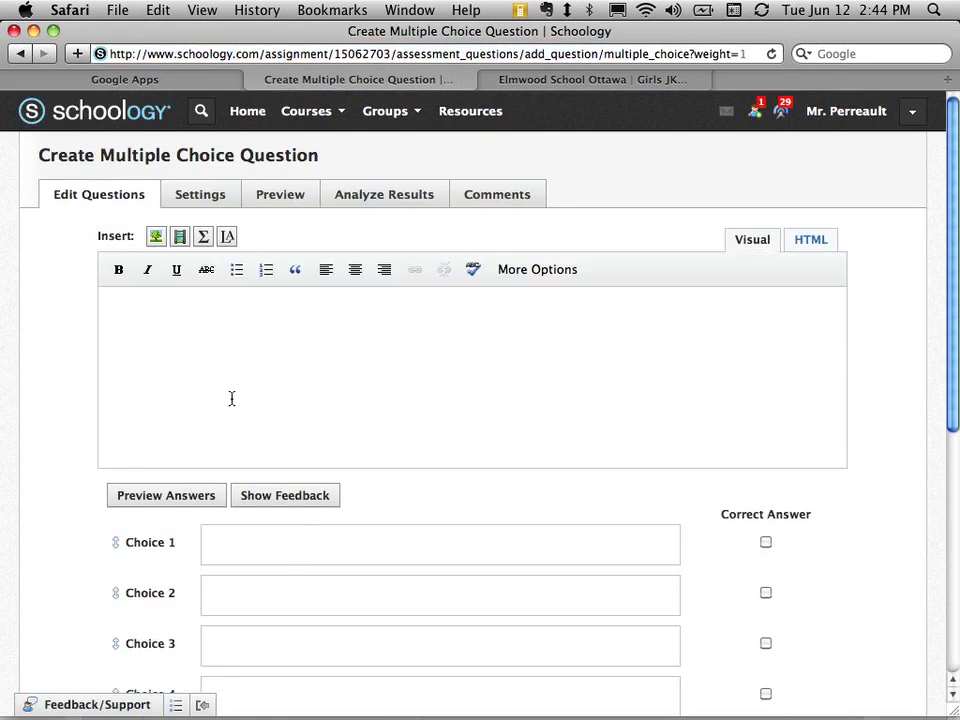
Step: Enter the question text 'Which of the following blah blah blah... something'
text(which)
key(BackSpace)
key(BackSpace)
key(BackSpace)
key(BackSpace)
key(BackSpace)
text(Whci)
text(h of the )
text(flow)
key(BackSpace)
key(BackSpace)
text(ollowing )
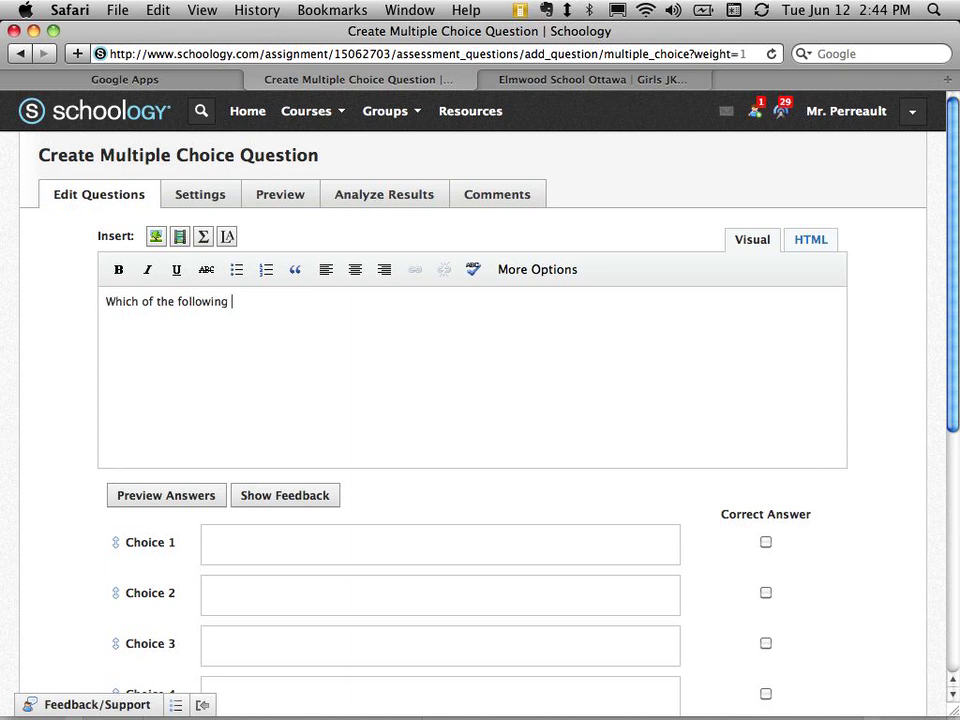
text(blah blah blah... something ...)
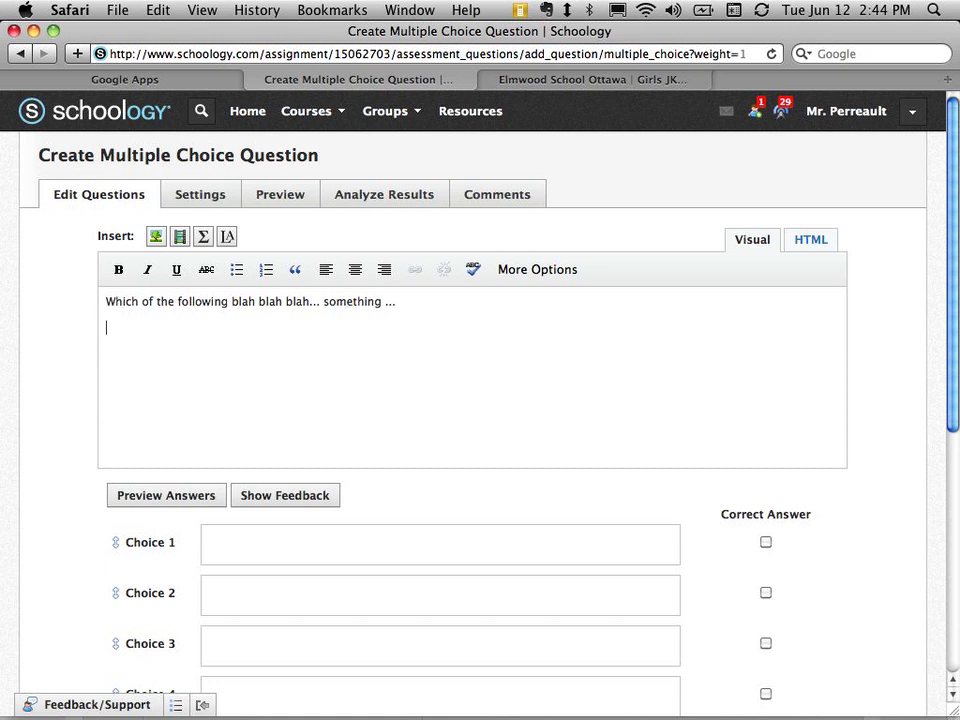
Step: Add sample bulleted and numbered 'asdf' lists below the question text
click(236, 269)
text(asdf)
key(shift+Return)
text(asd)
key(Return)
text(f)
key(Return)
text(asdf)
key(Return)
key(Return)
key(Return)
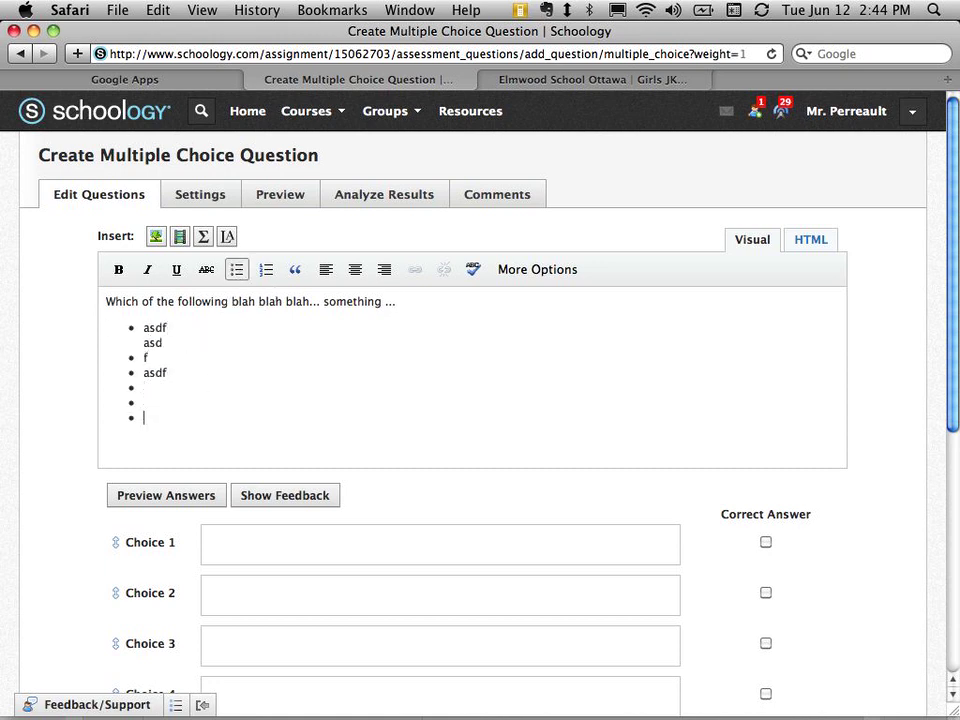
click(266, 269)
key(Return)
key(Return)
key(Return)
text(asdf)
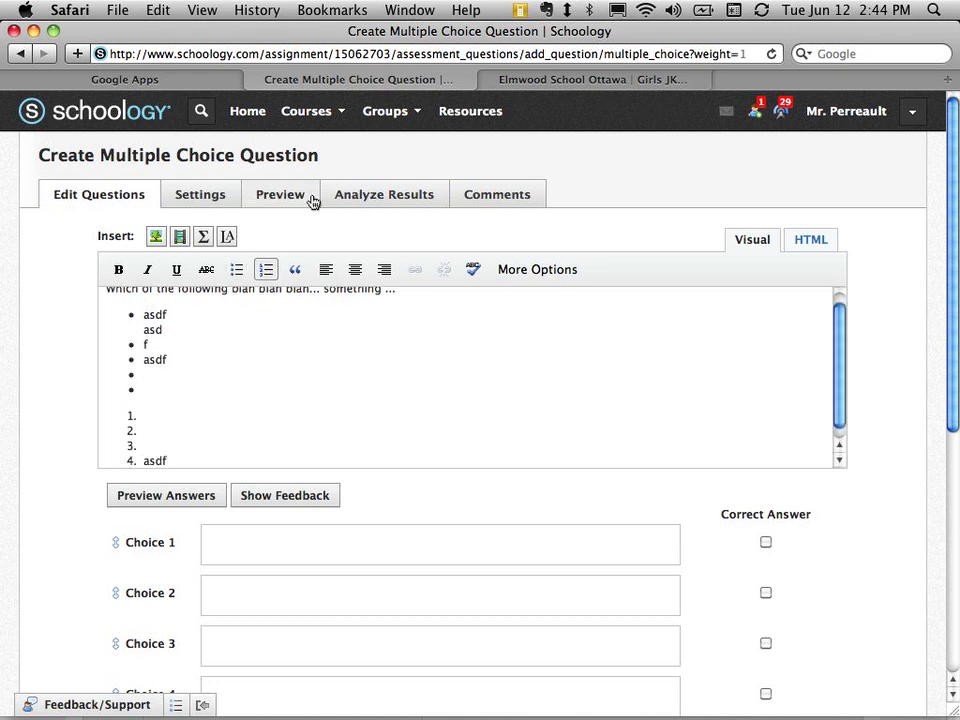
key(Return)
Step: Give the word asdf in the fourth bullet a grey highlight
double_click(152, 314)
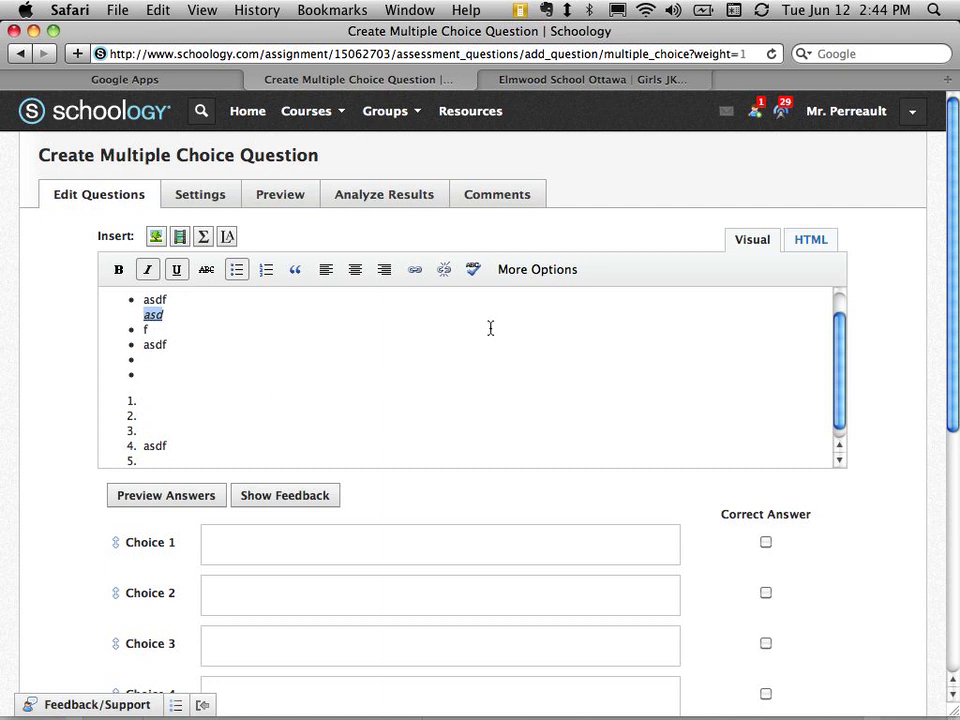
click(556, 278)
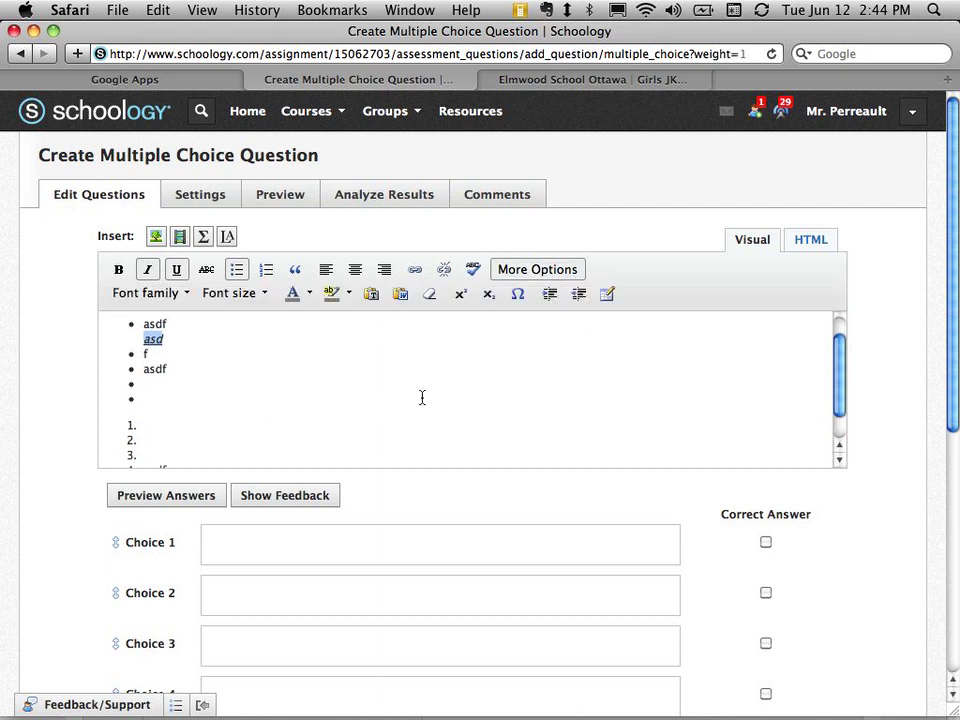
double_click(165, 369)
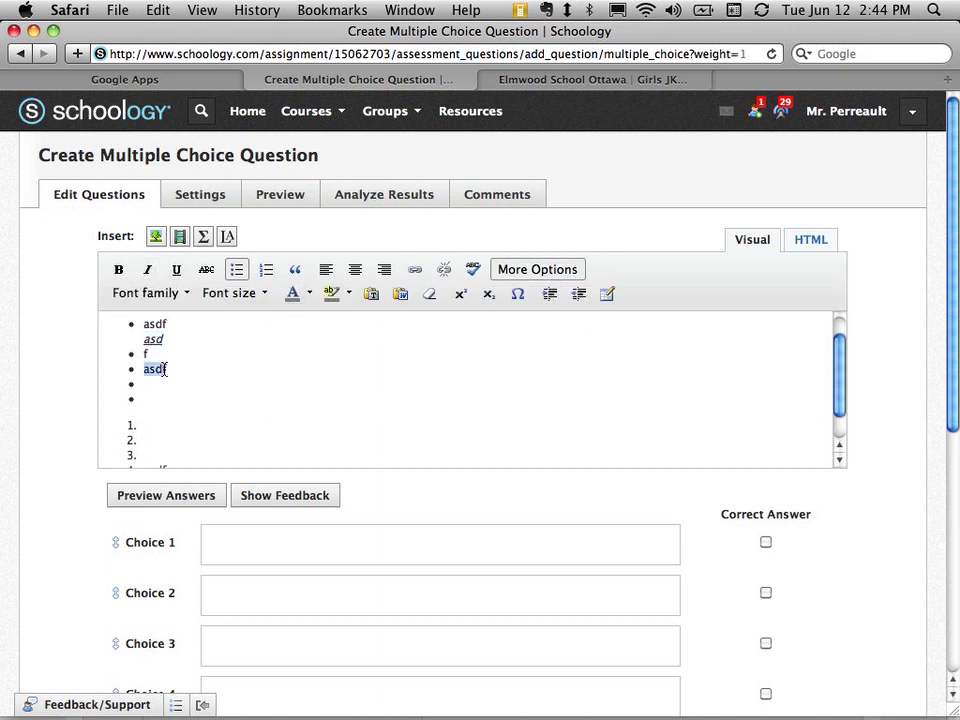
click(331, 293)
click(330, 411)
click(433, 336)
scroll(433, 336, down, 5)
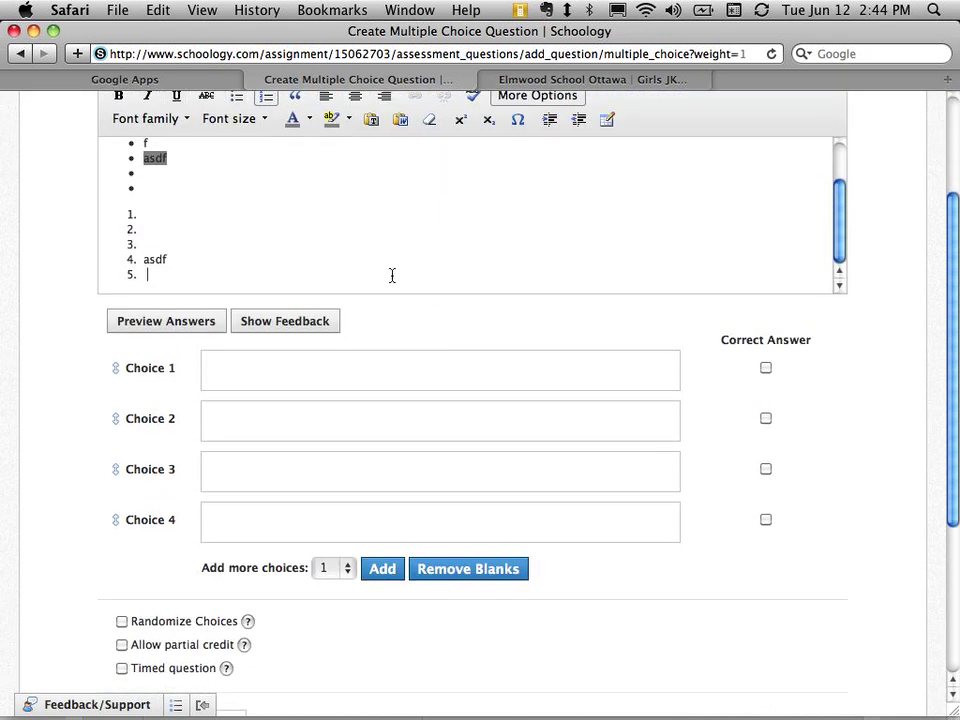
Step: Insert a £ symbol on a new line below the numbered list
key(Return)
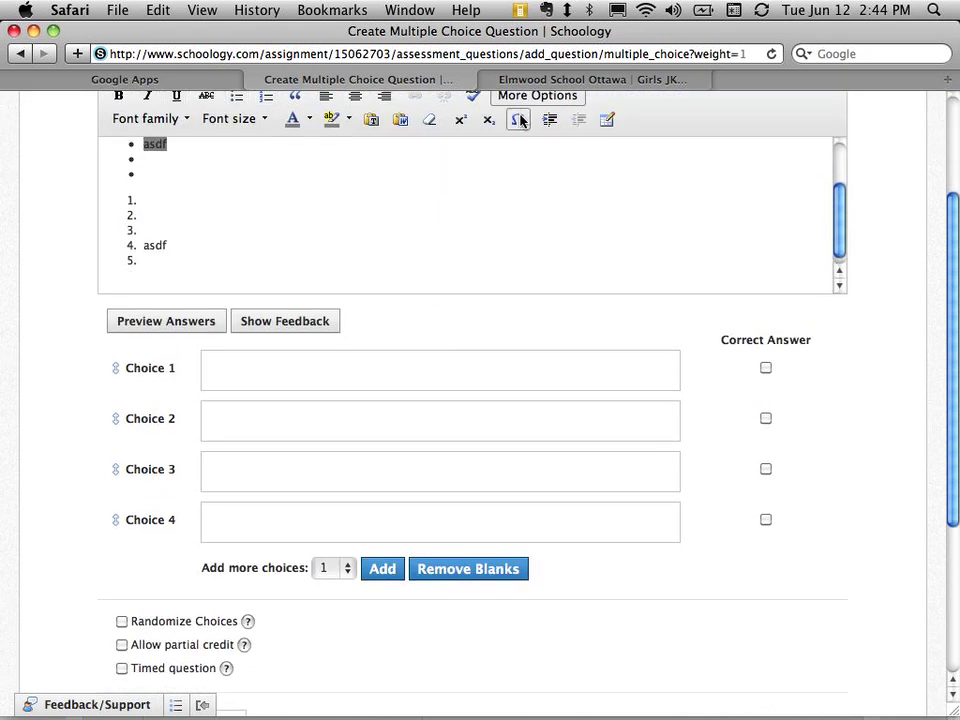
click(520, 119)
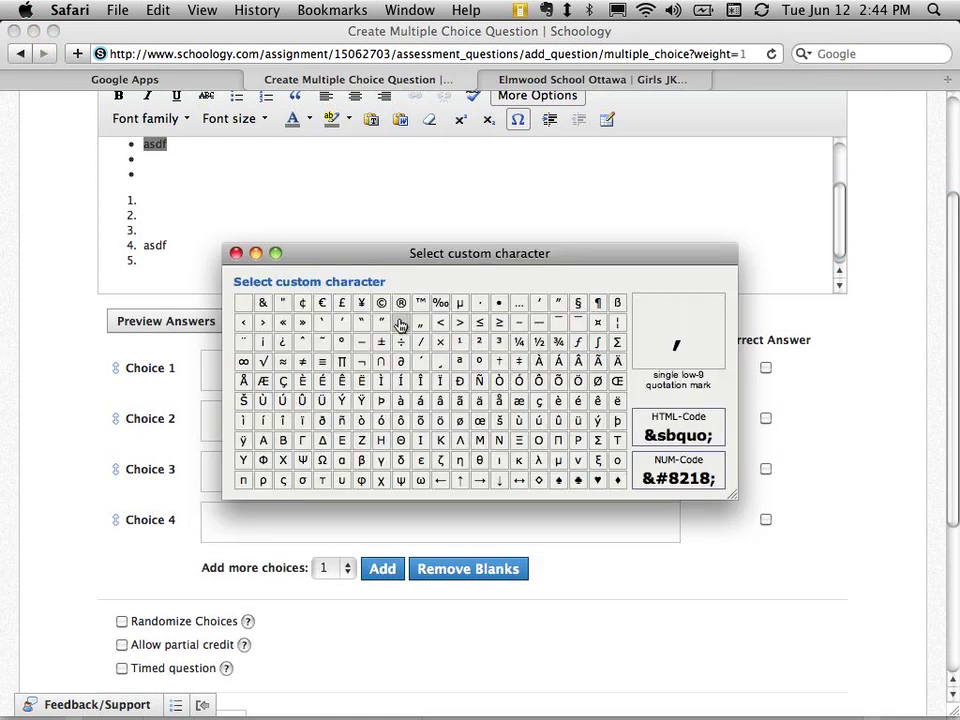
click(342, 302)
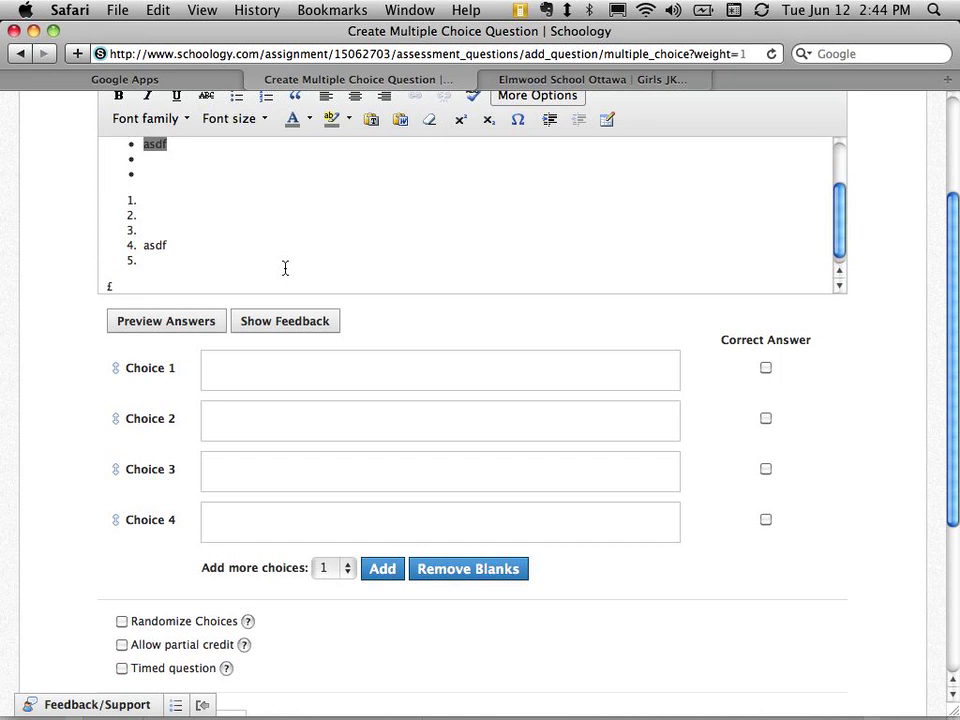
scroll(446, 184, up, 5)
scroll(446, 184, down, 5)
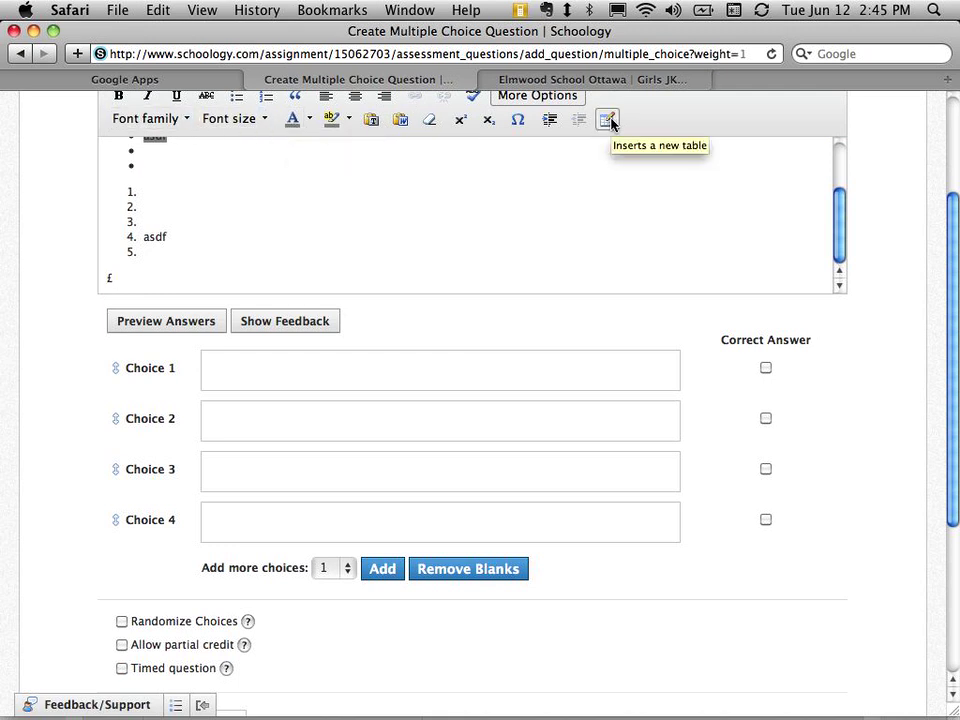
scroll(572, 164, up, 2)
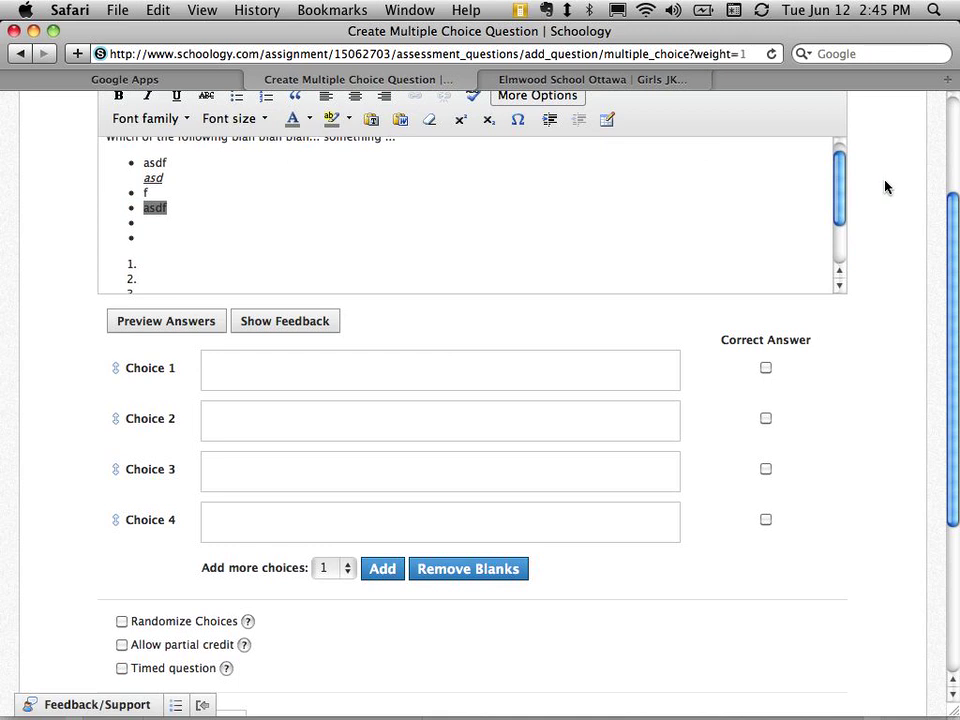
scroll(885, 186, up, 3)
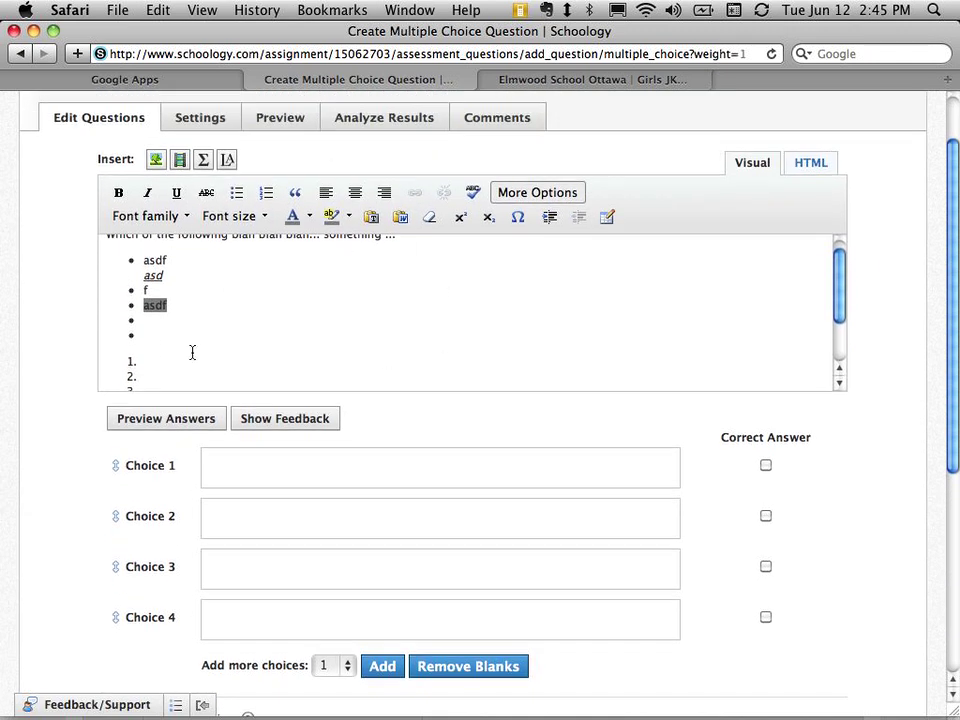
scroll(192, 352, down, 1)
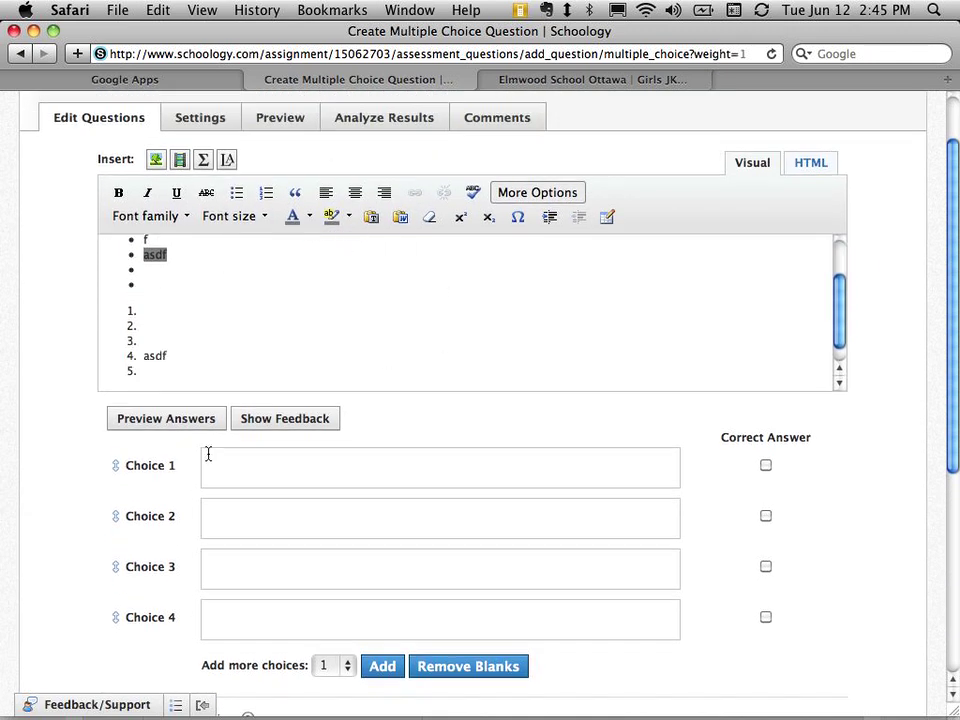
Step: Fill the first four answer choices with asdf, asdf, asdf and ;lk
click(215, 457)
text(asdf)
key(Tab)
text(asdf)
key(Tab)
text(asdf)
key(Tab)
text(;lk)
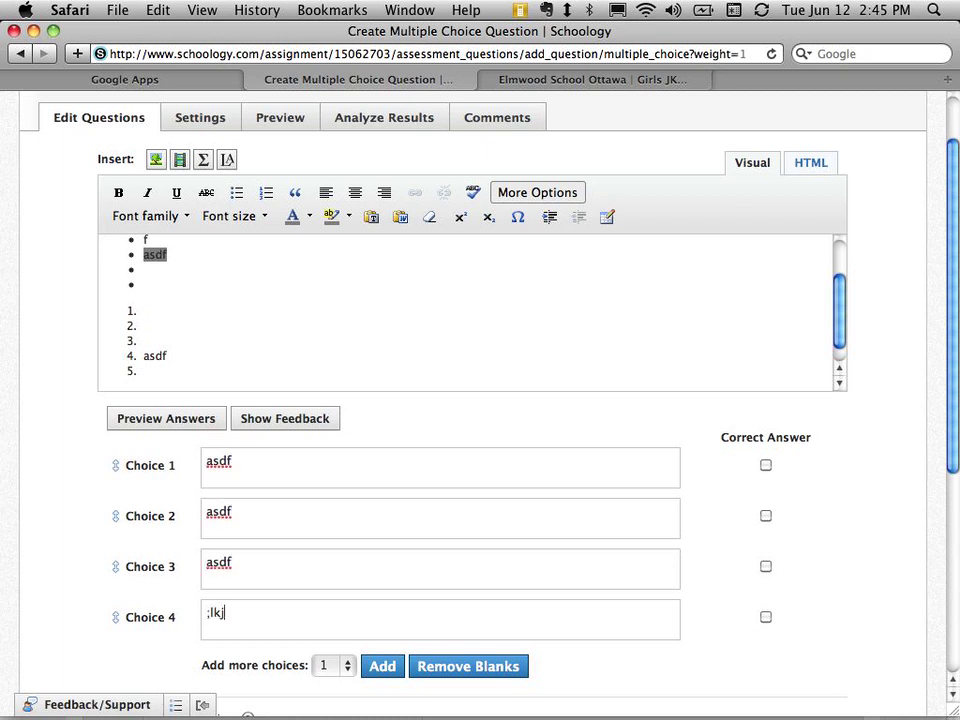
Step: Add a fifth answer choice reading Bird
click(377, 667)
scroll(375, 668, down, 5)
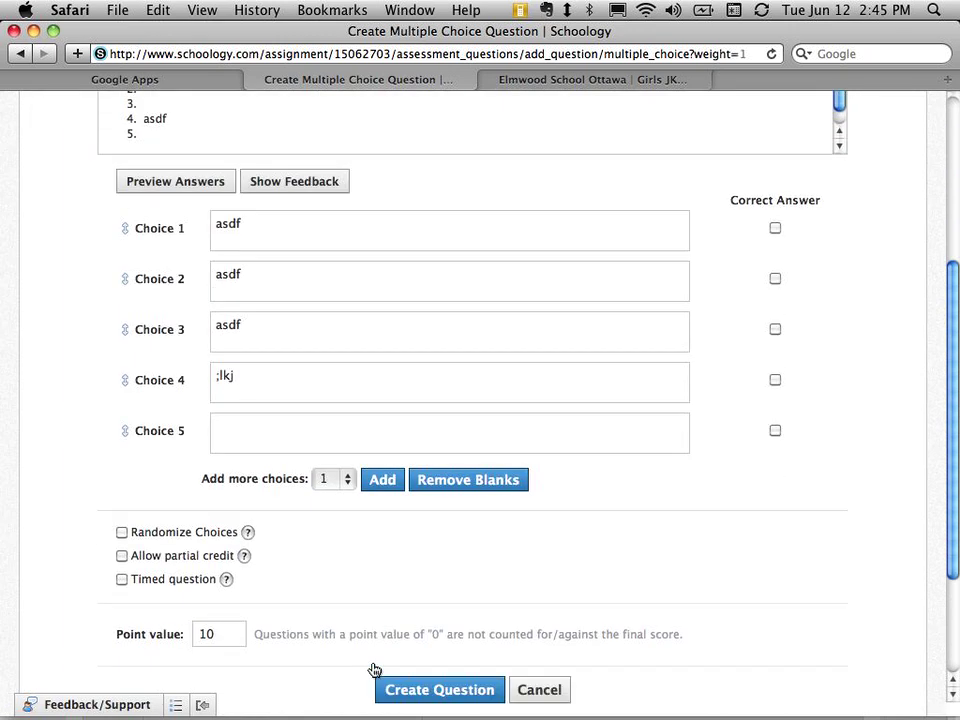
click(276, 432)
text(Bird)
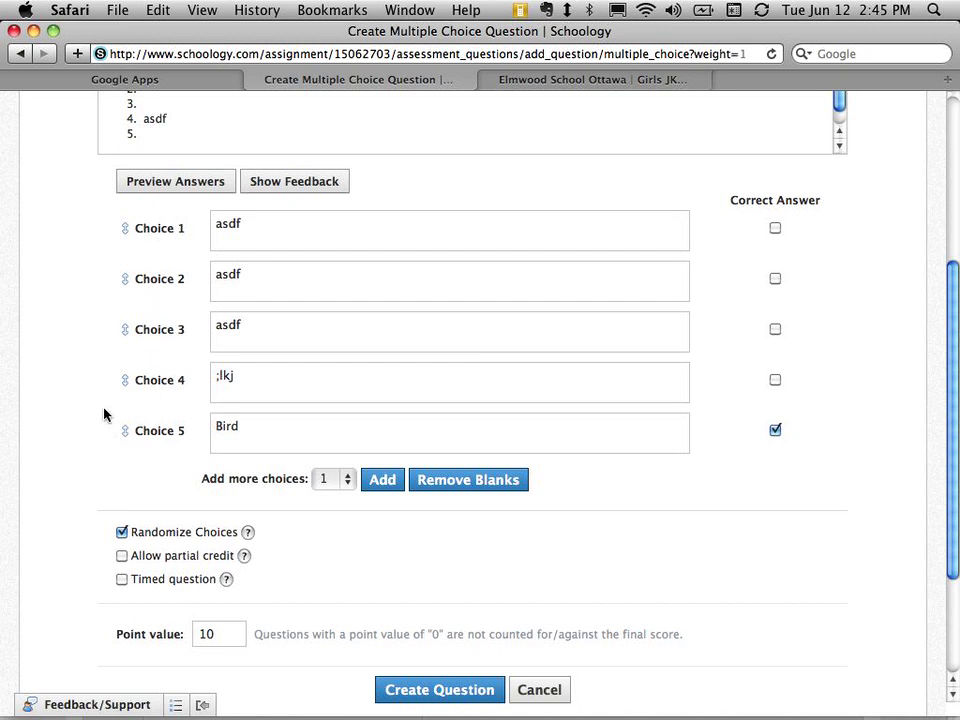
Step: Turn off partial credit, set the point value to 20 and save the question
scroll(104, 412, down, 1)
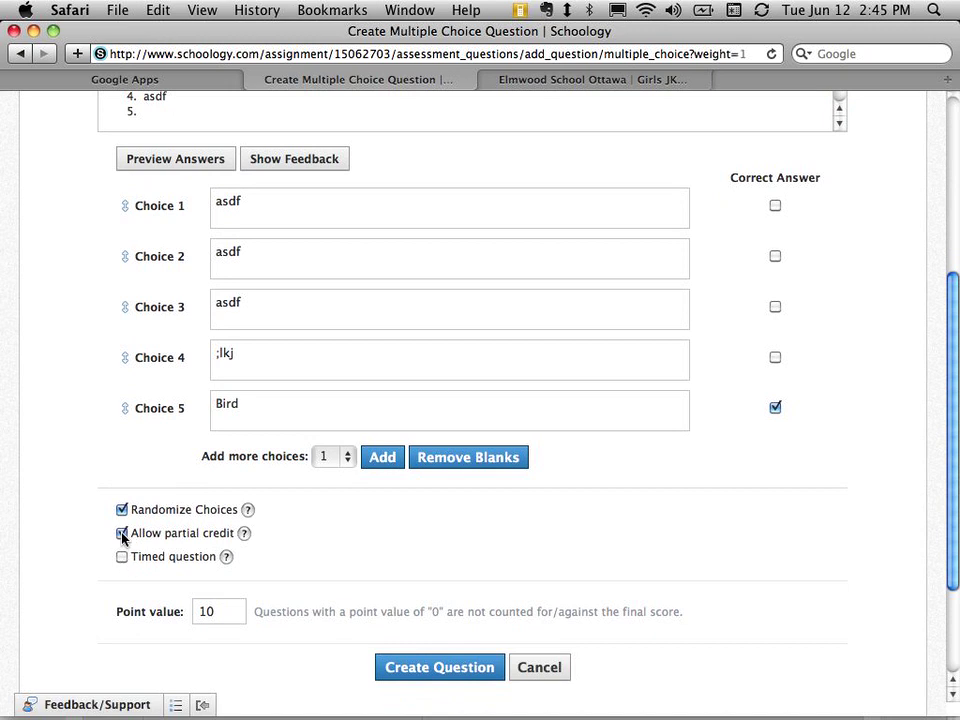
click(121, 534)
double_click(212, 612)
text(20)
click(418, 669)
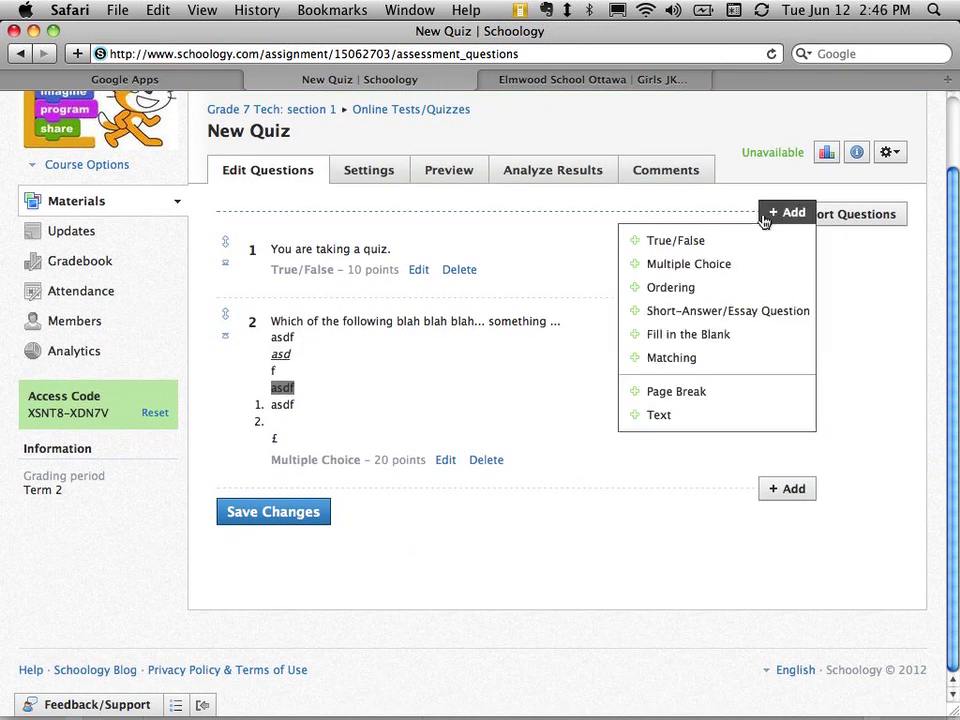
Step: Insert a page break after question 2 at the end of the quiz
mouse_move(790, 488)
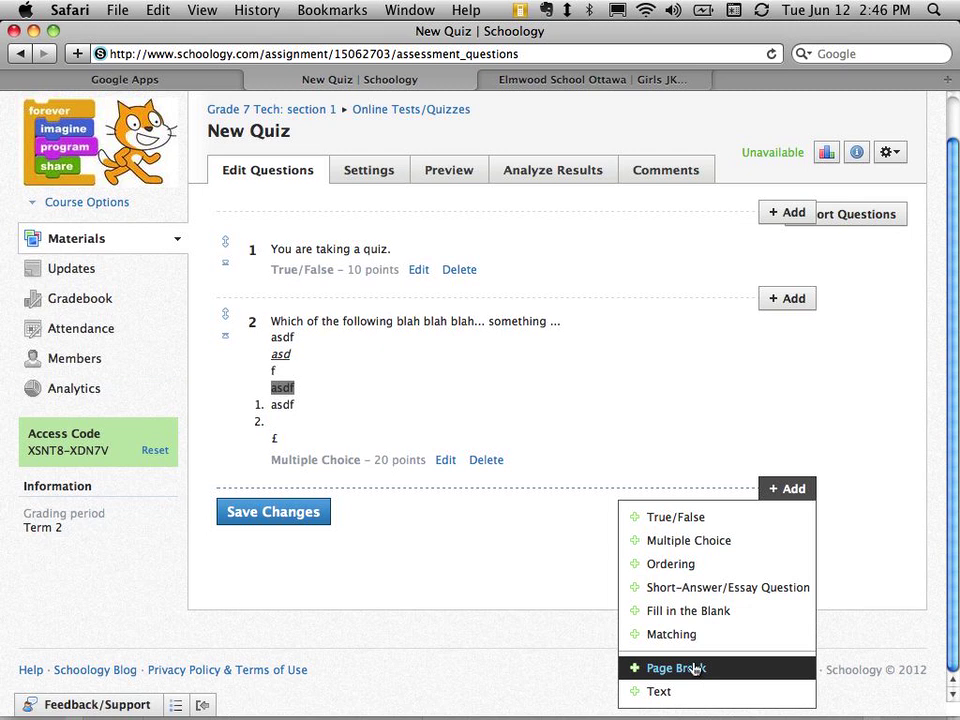
click(695, 668)
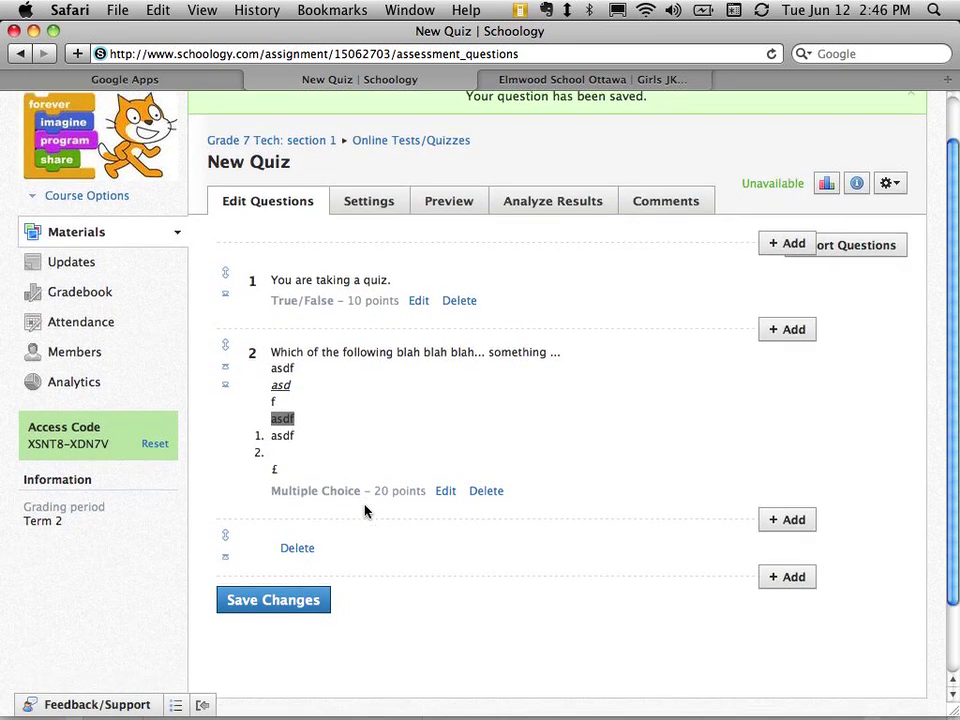
scroll(364, 505, down, 3)
click(792, 489)
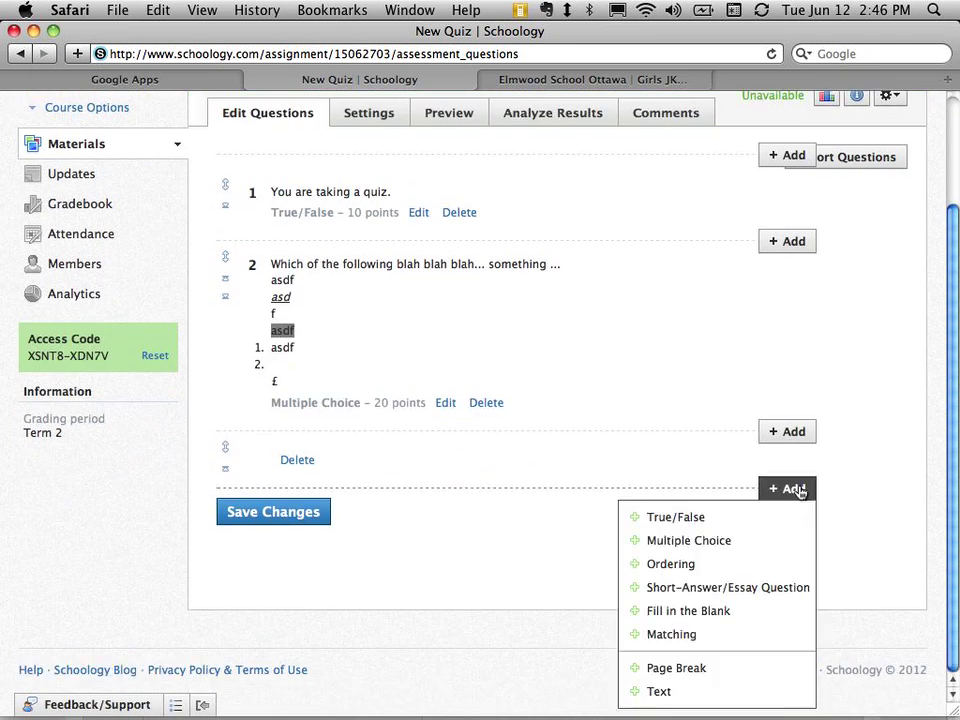
Step: Add a 0-point text block reading 'Text text text...' after the page break
click(680, 691)
text(Test)
text( text text)
text(...)
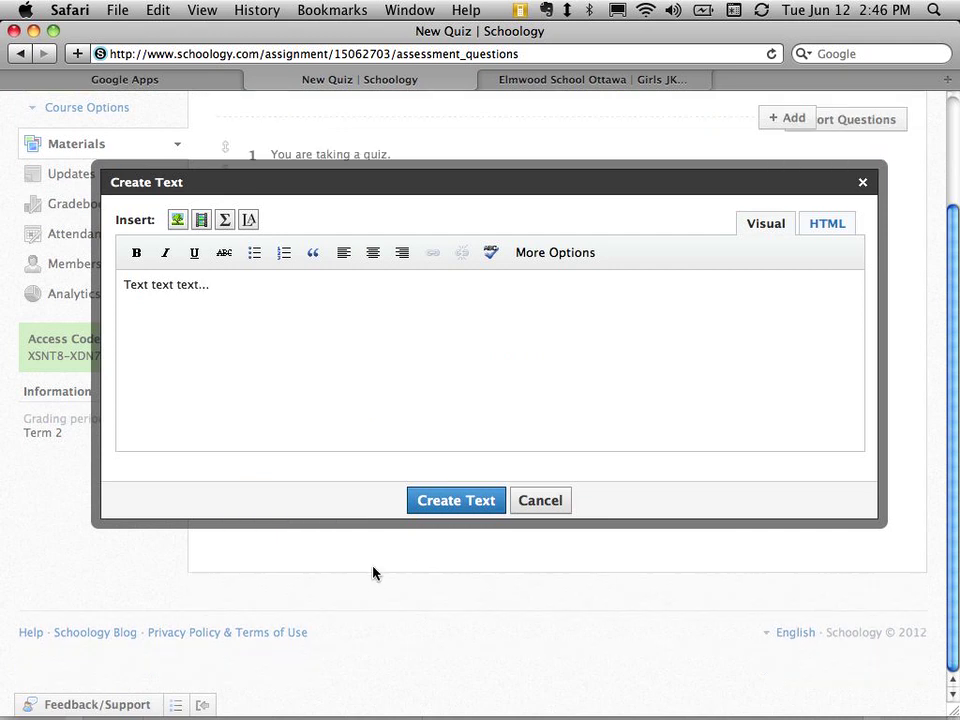
click(455, 511)
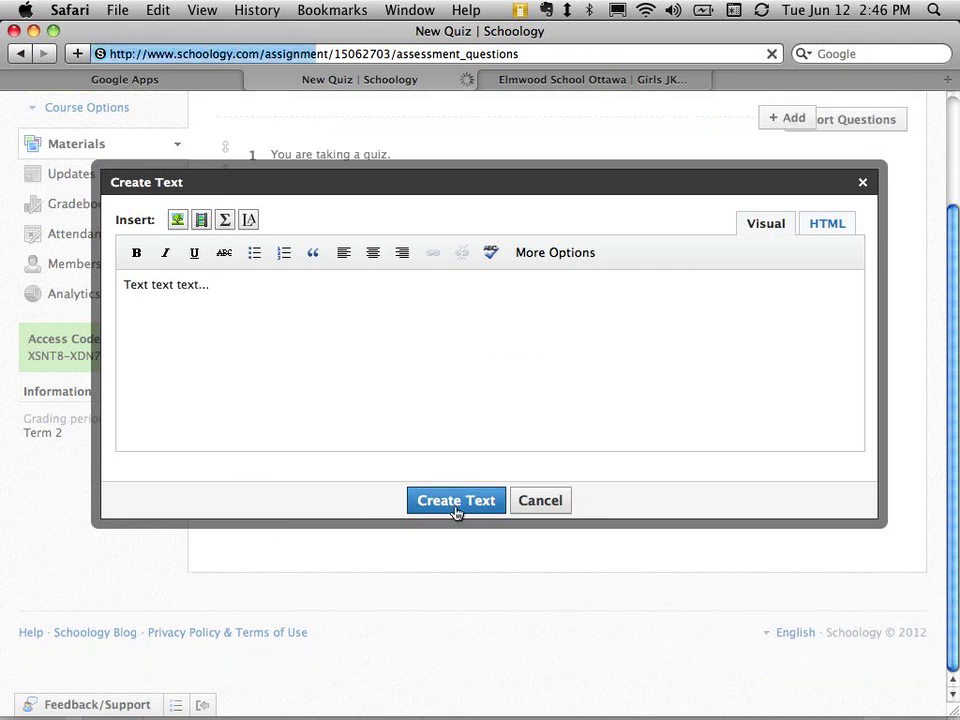
scroll(343, 566, down, 5)
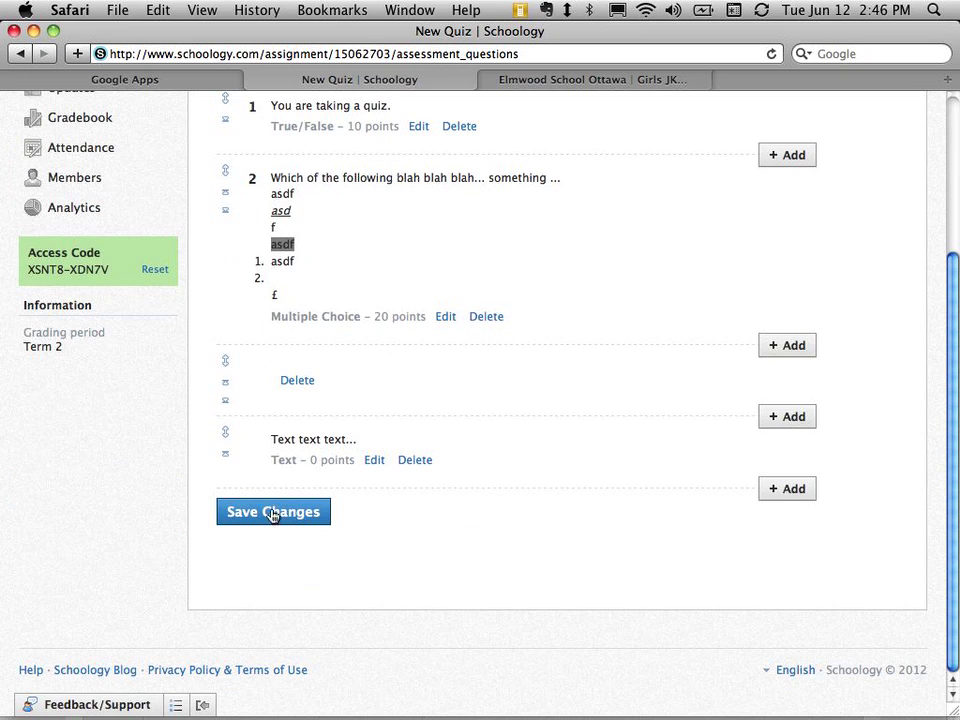
Step: Save New Quiz so both questions, the page break and the text block are stored
click(620, 10)
click(622, 9)
click(297, 514)
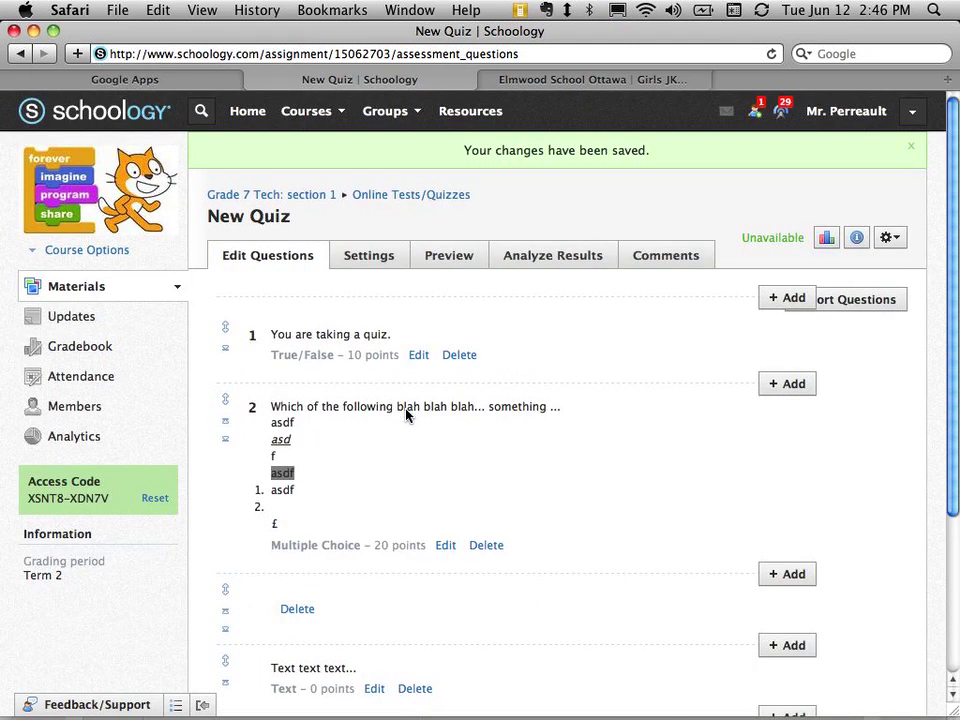
scroll(406, 415, up, 3)
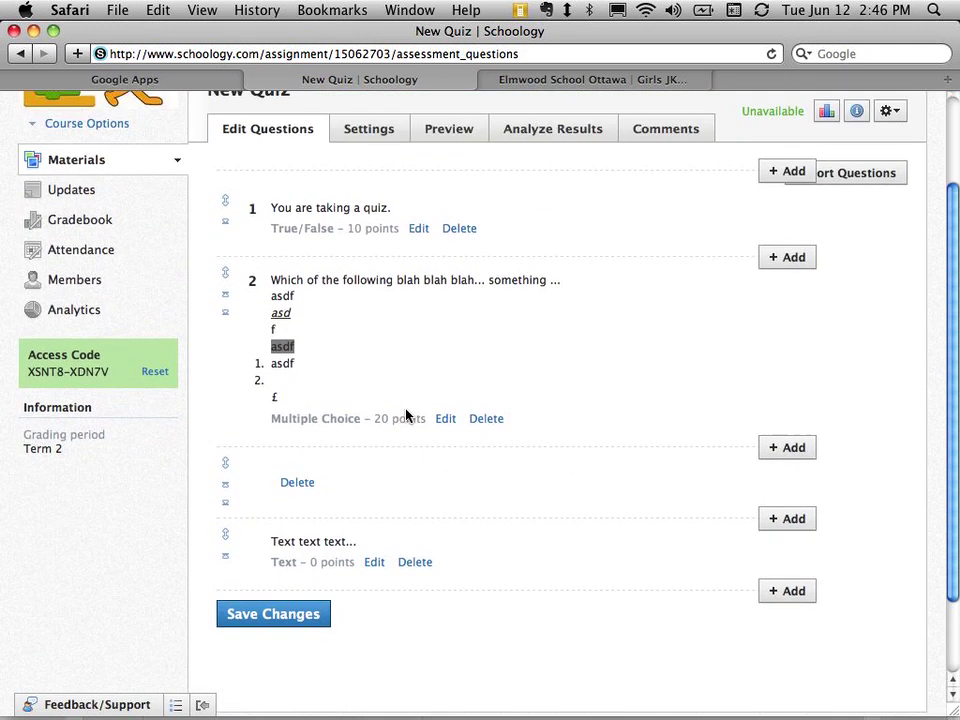